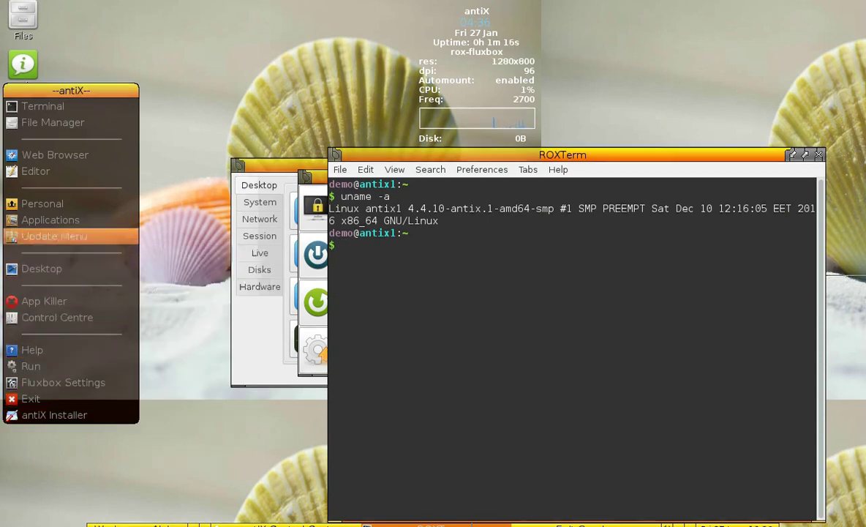
- Move the main menu down and right and turn on the desktop panel
{"action": "mouse_move", "coordinate": [50, 219]}
{"action": "mouse_move", "coordinate": [179, 252]}
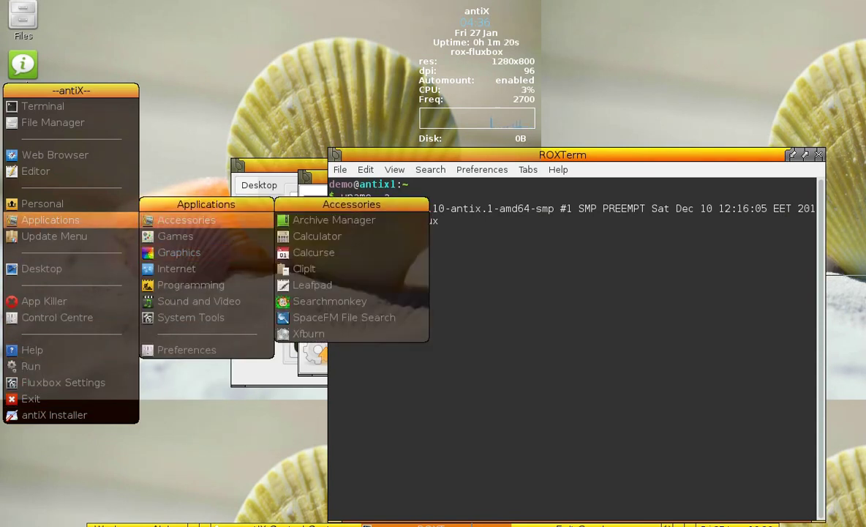
{"action": "left_click_drag", "start_coordinate": [71, 90], "coordinate": [174, 122]}
{"action": "mouse_move", "coordinate": [145, 300]}
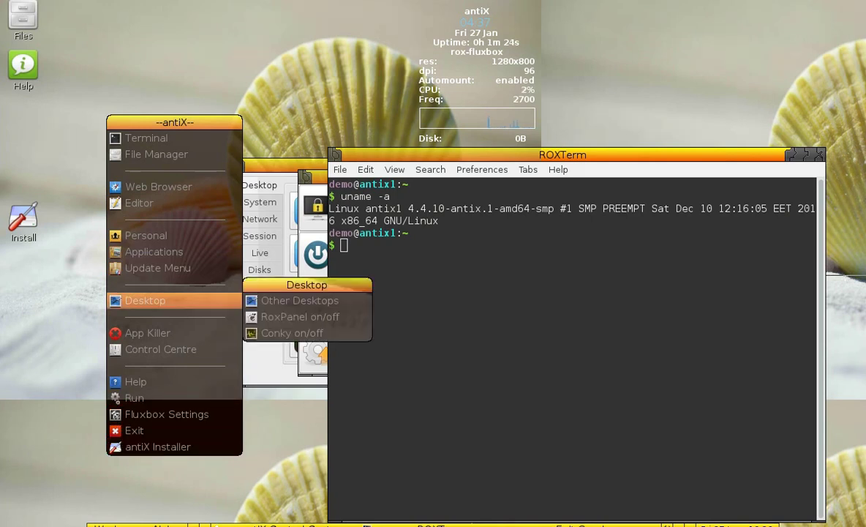
{"action": "mouse_move", "coordinate": [300, 300]}
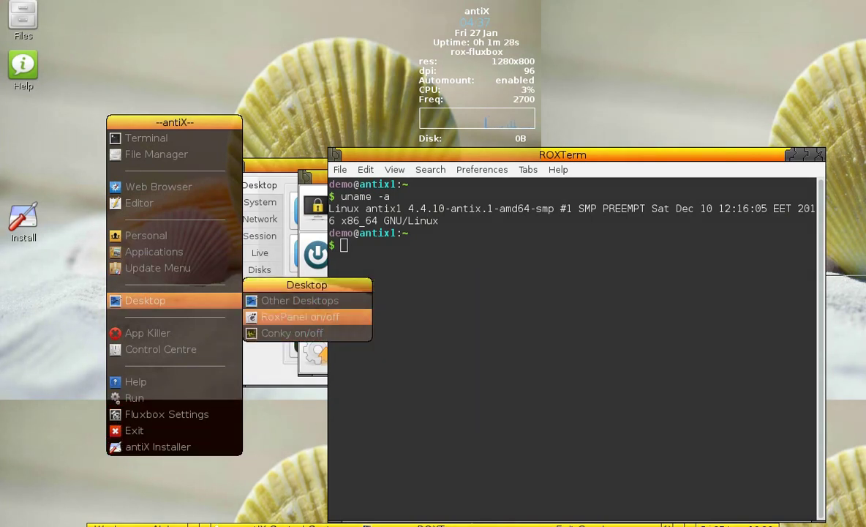
{"action": "left_click", "coordinate": [300, 316]}
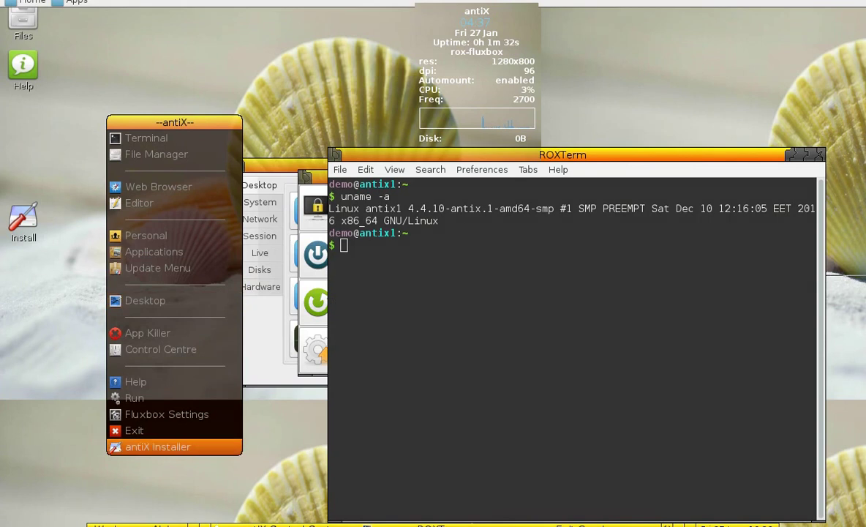
- Launch the antiX Installer and switch the Debian and antiX repositories to Sid
{"action": "left_click", "coordinate": [157, 446]}
{"action": "mouse_move", "coordinate": [136, 381]}
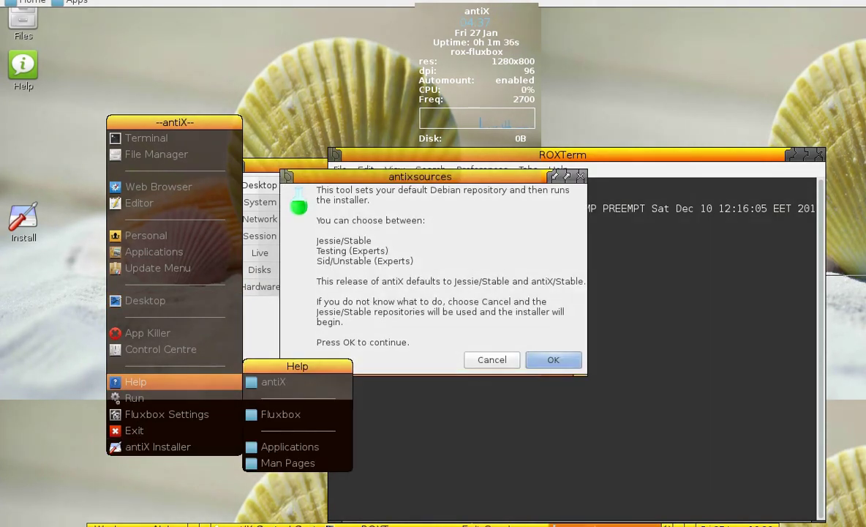
{"action": "key", "text": "Return"}
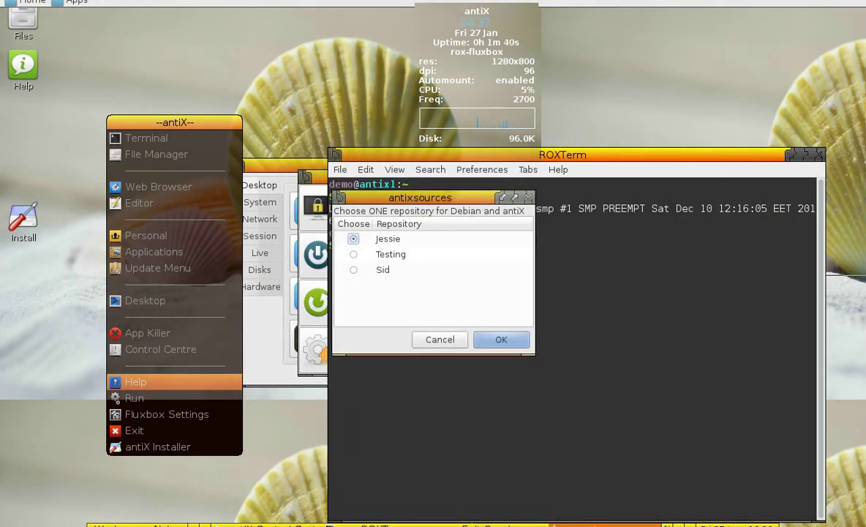
{"action": "left_click", "coordinate": [383, 269]}
{"action": "key", "text": "Return"}
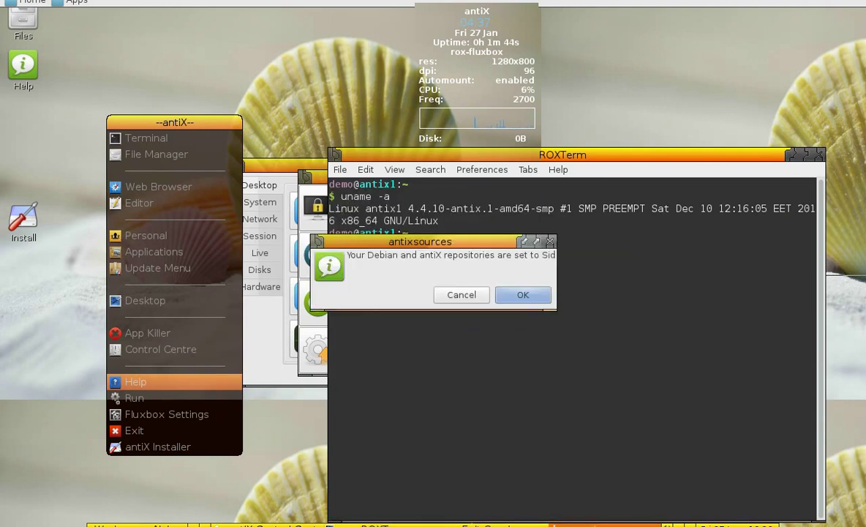
{"action": "key", "text": "Return"}
{"action": "key", "text": "Return"}
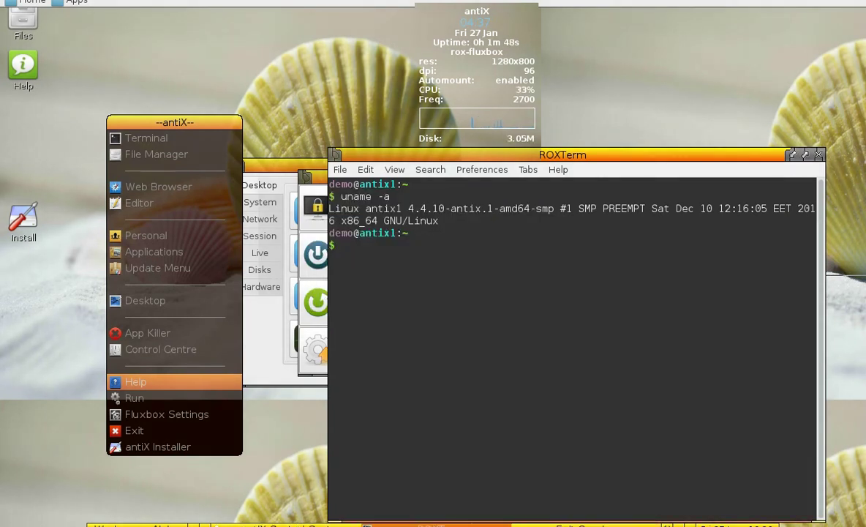
{"action": "left_click_drag", "start_coordinate": [174, 123], "coordinate": [701, 150]}
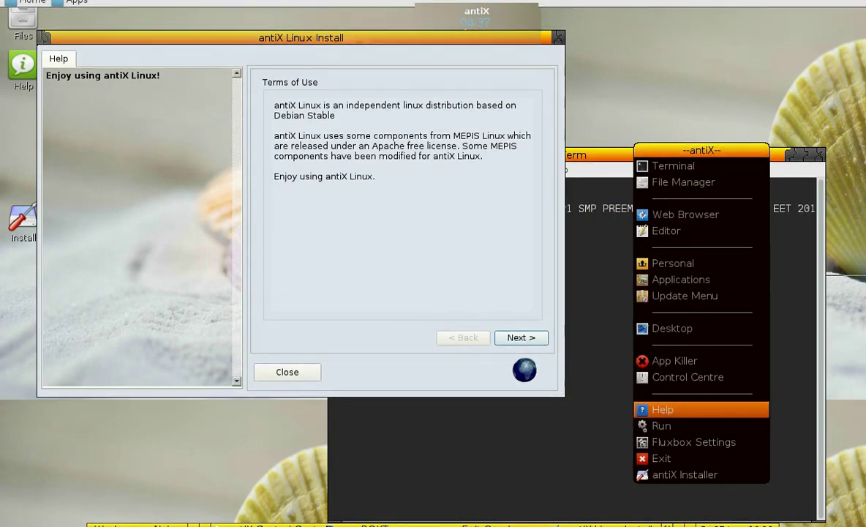
- Accept the terms, start installing onto the whole sda disk, then bring Control Center forward
{"action": "key", "text": "Return"}
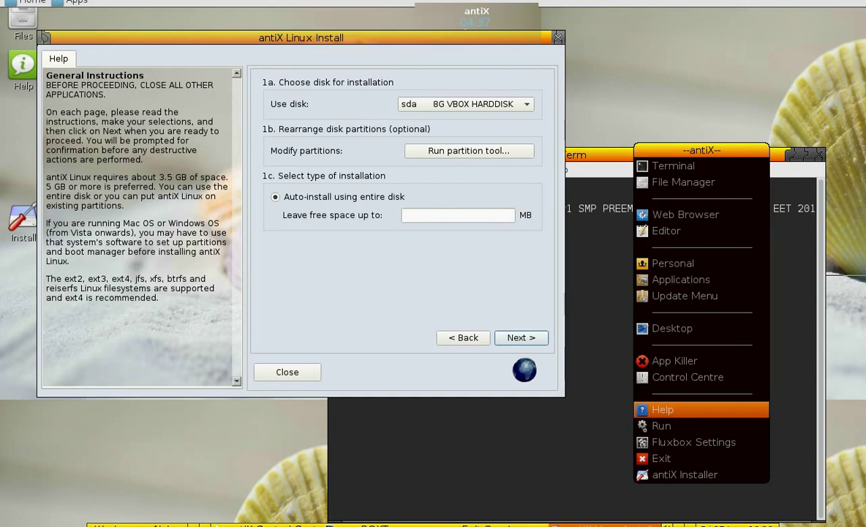
{"action": "key", "text": "Return"}
{"action": "key", "text": "Return"}
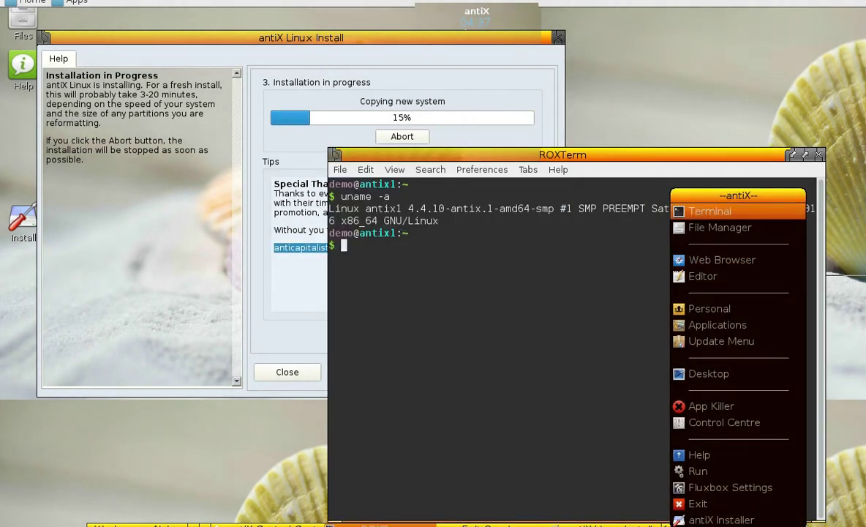
{"action": "key", "text": "Escape"}
{"action": "left_click_drag", "start_coordinate": [562, 154], "coordinate": [571, 217]}
{"action": "key", "text": "alt+Tab"}
{"action": "mouse_move", "coordinate": [468, 165]}
{"action": "left_mouse_down"}
{"action": "mouse_move", "coordinate": [661, 248]}
{"action": "mouse_move", "coordinate": [438, 188]}
{"action": "mouse_move", "coordinate": [863, 186]}
{"action": "mouse_move", "coordinate": [364, 207]}
{"action": "left_mouse_up"}
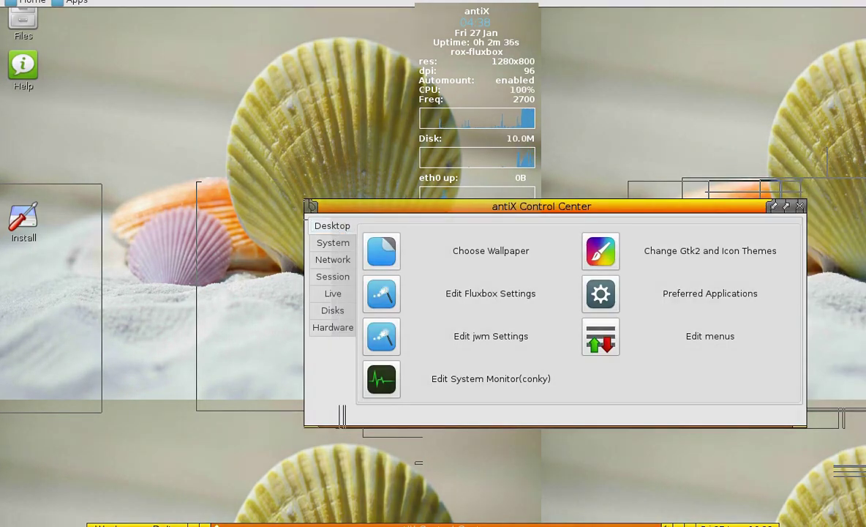
- Open the wallpaper picture browser and preview the pictures in the wallpaper folder
{"action": "left_click", "coordinate": [381, 250]}
{"action": "left_click", "coordinate": [352, 372]}
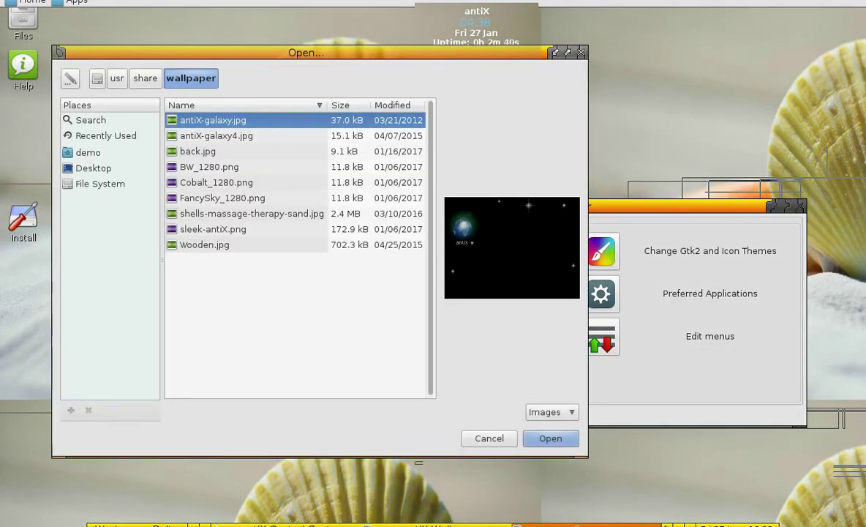
{"action": "left_click", "coordinate": [216, 135]}
{"action": "left_click", "coordinate": [209, 167]}
{"action": "left_click", "coordinate": [216, 182]}
{"action": "left_click", "coordinate": [223, 198]}
{"action": "left_click", "coordinate": [241, 213]}
{"action": "left_click", "coordinate": [213, 229]}
{"action": "left_click", "coordinate": [205, 244]}
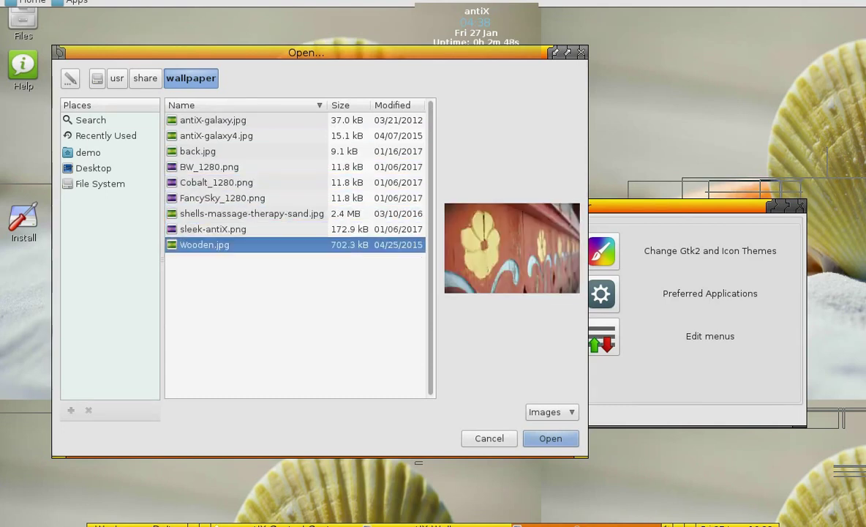
- Select antiX-galaxy.jpg and apply it as the desktop wallpaper
{"action": "left_click", "coordinate": [216, 136]}
{"action": "left_click", "coordinate": [213, 120]}
{"action": "key", "text": "Return"}
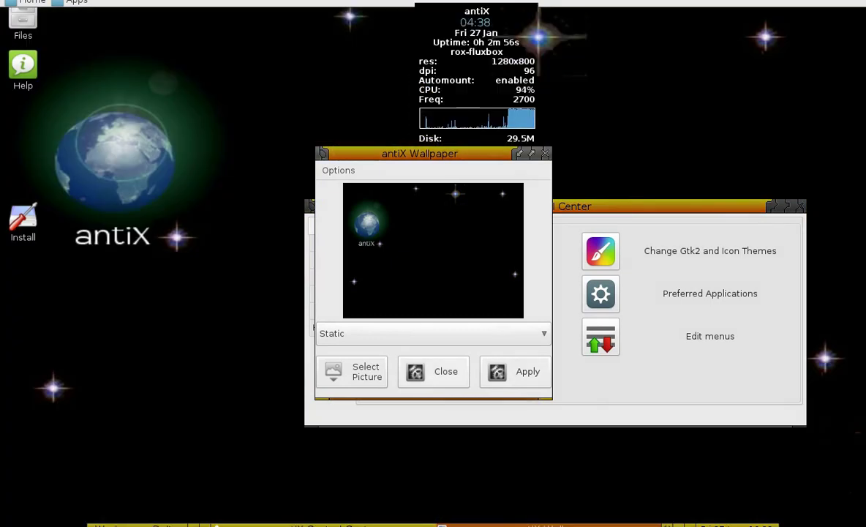
{"action": "key", "text": "Escape"}
{"action": "left_click_drag", "start_coordinate": [298, 230], "coordinate": [311, 191]}
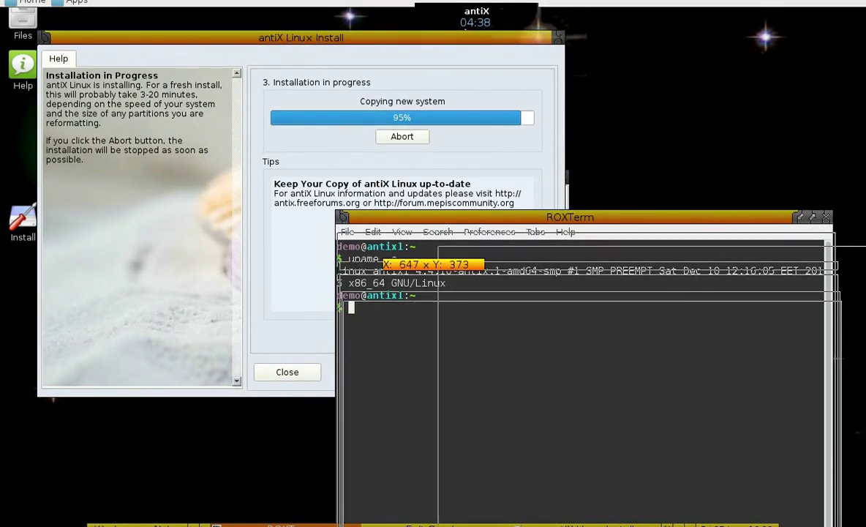
- After copying finishes, keep GRUB on the sda MBR and confirm installing it
{"action": "left_click_drag", "start_coordinate": [729, 216], "coordinate": [834, 237]}
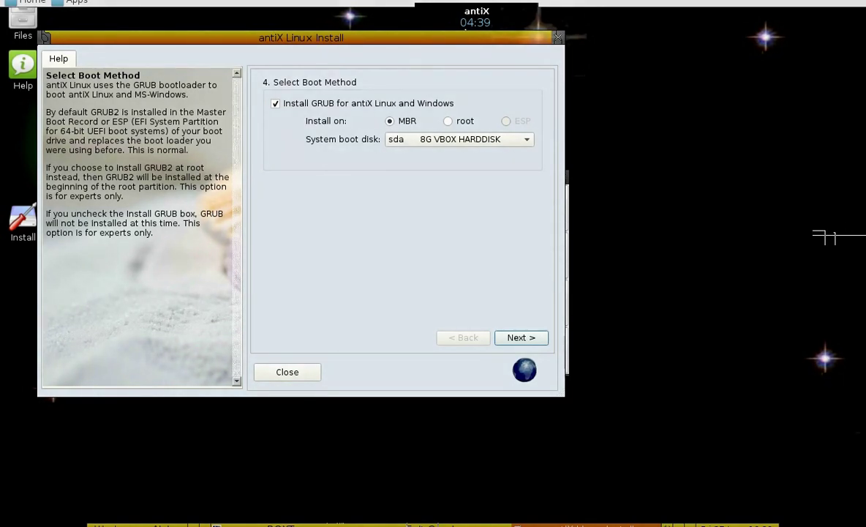
{"action": "key", "text": "Return"}
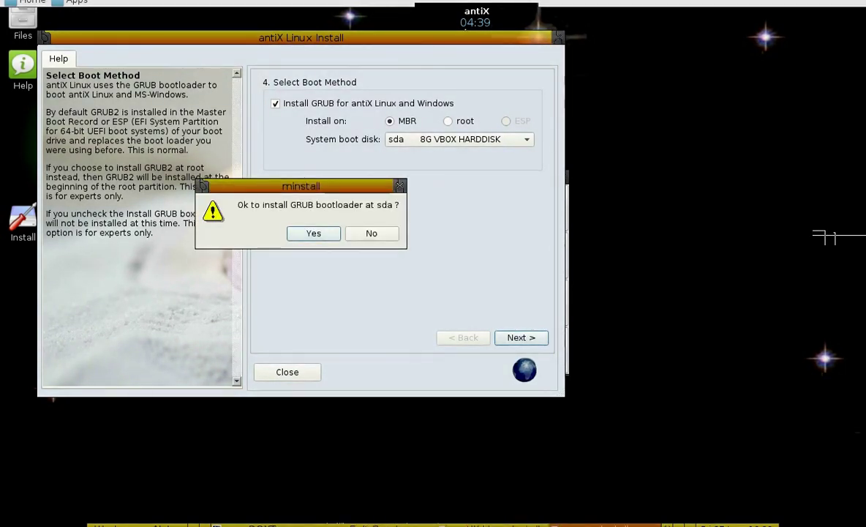
{"action": "key", "text": "Return"}
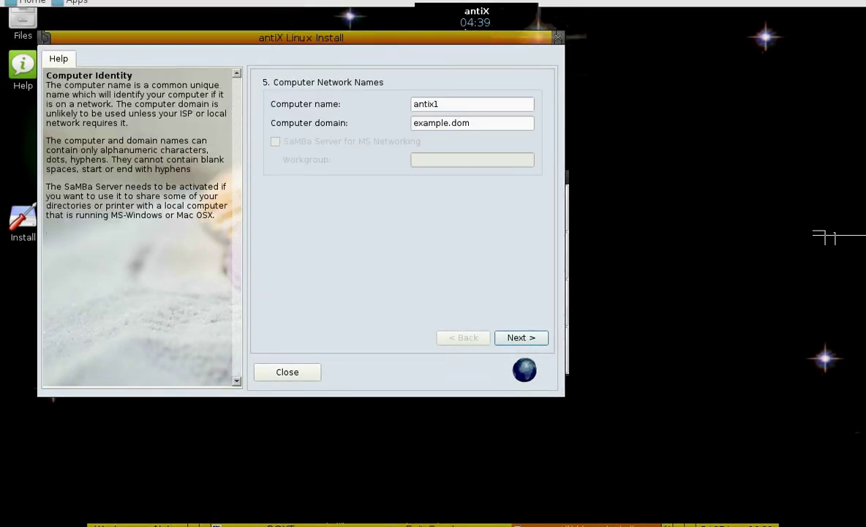
- Set the computer name to sanganak08 and the computer domain to ghar
{"action": "double_click", "coordinate": [437, 104]}
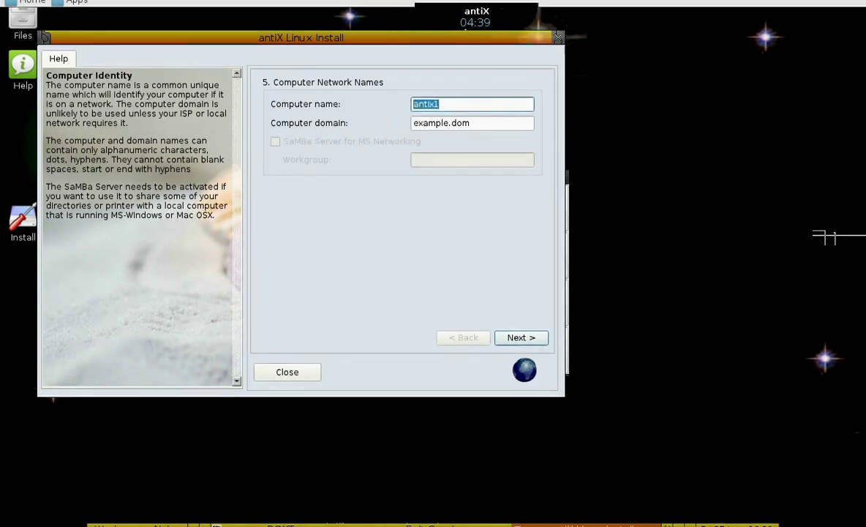
{"action": "type", "text": "Sanganak08"}
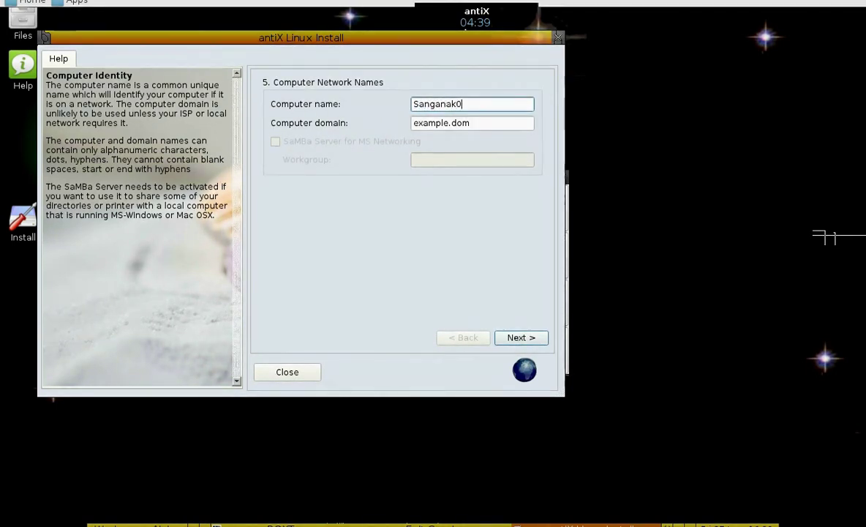
{"action": "key", "text": "Tab"}
{"action": "key", "text": "BackSpace"}
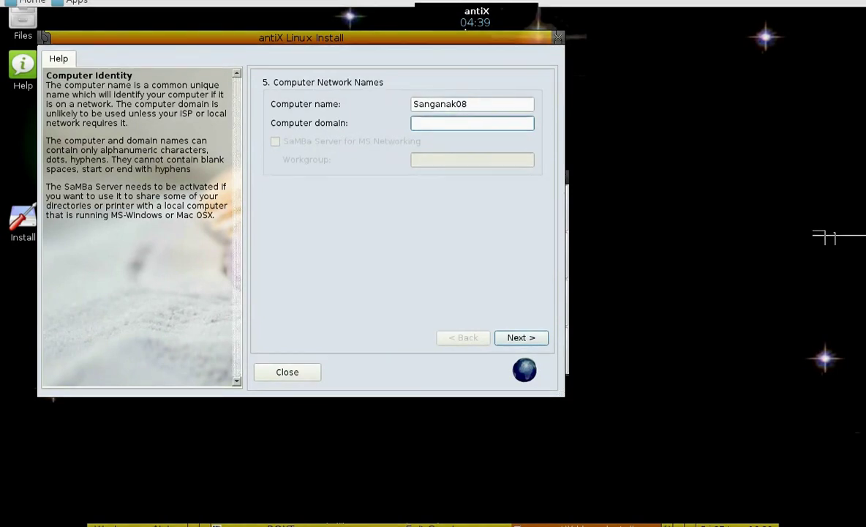
{"action": "key", "text": "Return"}
{"action": "key", "text": "Return"}
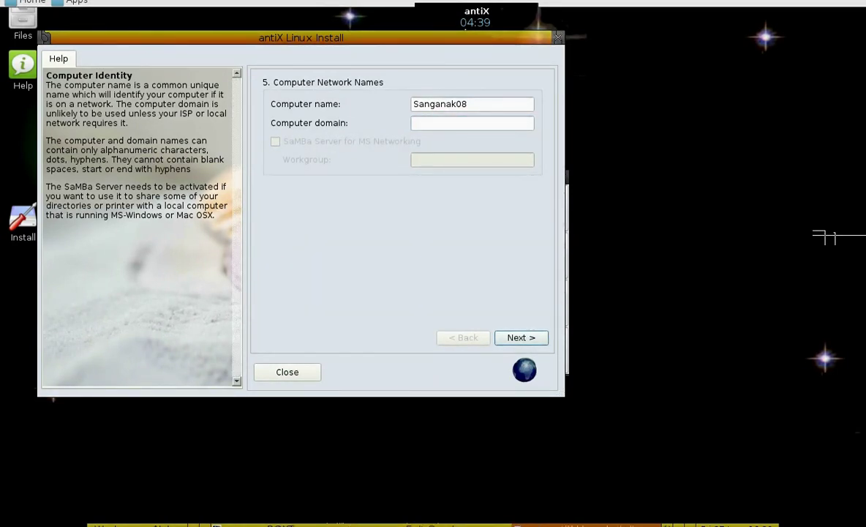
{"action": "key", "text": "shift+Tab"}
{"action": "key", "text": "Home"}
{"action": "key", "text": "Delete"}
{"action": "type", "text": "s"}
{"action": "key", "text": "Tab"}
{"action": "type", "text": "ghar"}
{"action": "key", "text": "Return"}
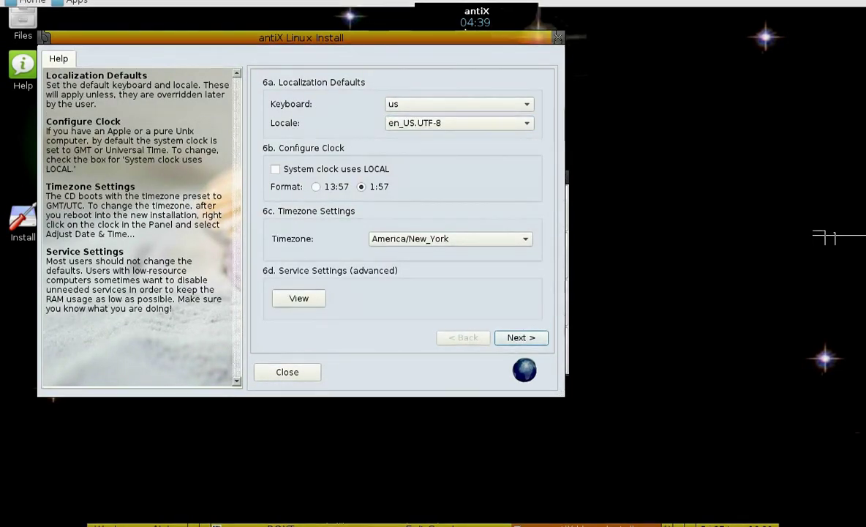
- Keep the us keyboard layout and set the timezone to Asia/Kolkata
{"action": "key", "text": "space"}
{"action": "scroll", "coordinate": [450, 263], "scroll_direction": "down", "scroll_amount": 15}
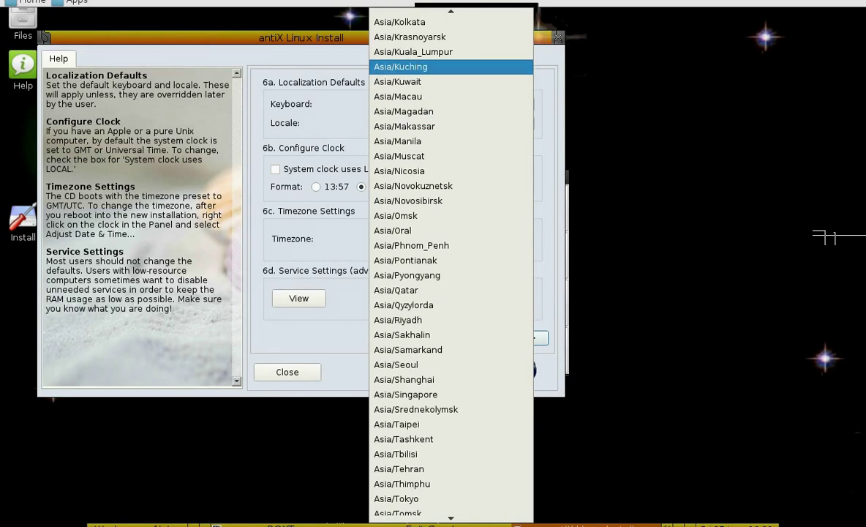
{"action": "scroll", "coordinate": [450, 125], "scroll_direction": "up", "scroll_amount": 2}
{"action": "left_click", "coordinate": [451, 124]}
{"action": "left_click", "coordinate": [450, 104]}
{"action": "key", "text": "Escape"}
{"action": "left_click", "coordinate": [451, 239]}
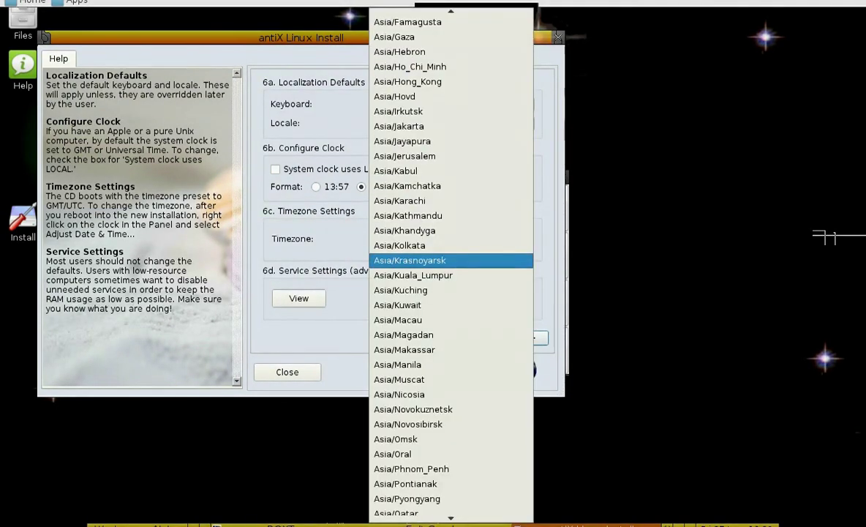
{"action": "left_click", "coordinate": [450, 204]}
{"action": "left_click", "coordinate": [298, 297]}
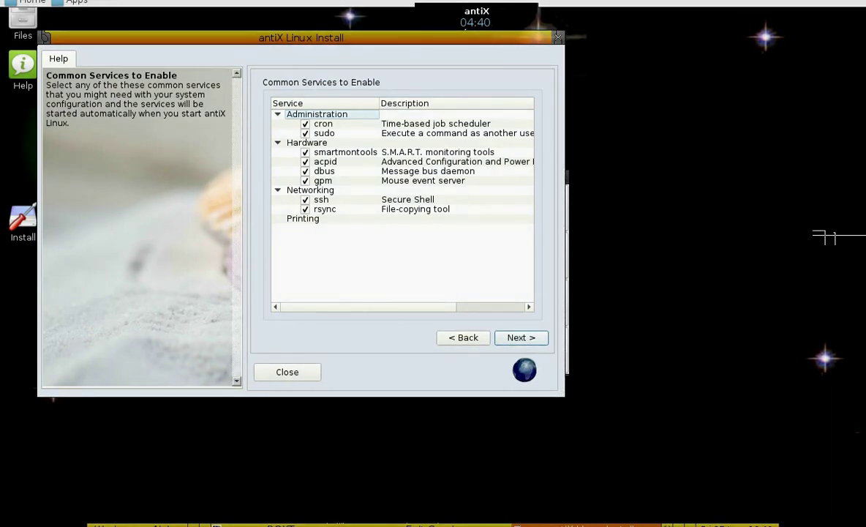
- Advance to the Default User Account page and select the login name field
{"action": "key", "text": "alt+b"}
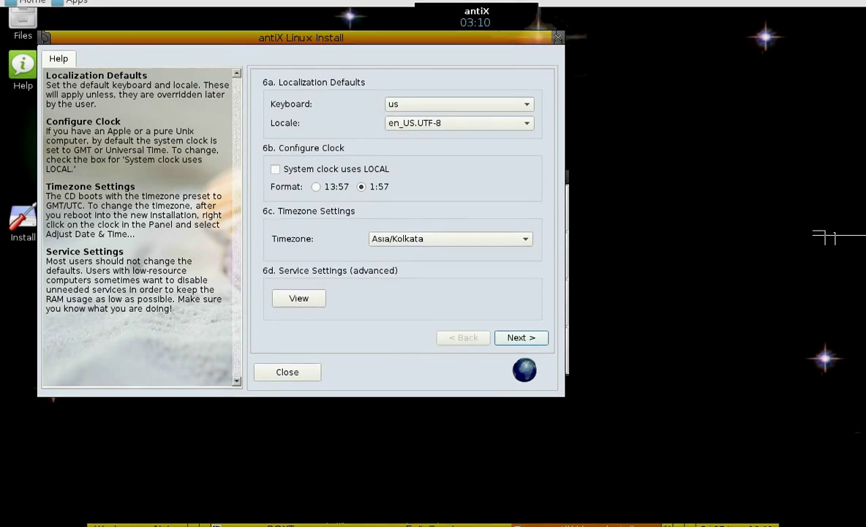
{"action": "key", "text": "alt+n"}
{"action": "left_click", "coordinate": [469, 104]}
- Enter the default user's login name and its password twice
{"action": "type", "text": "a"}
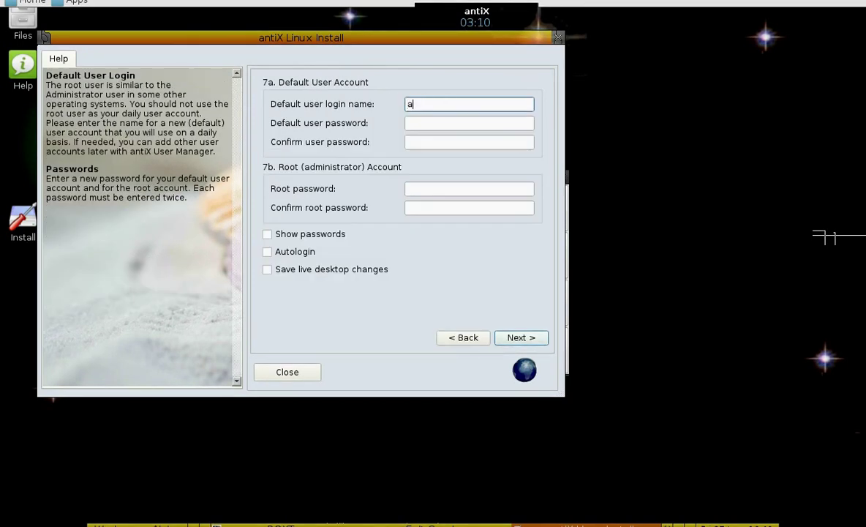
{"action": "type", "text": "mar"}
{"action": "key", "text": "Tab"}
{"action": "type", "text": "*********"}
{"action": "key", "text": "Tab"}
{"action": "type", "text": "*********"}
- Set the root password and turn on automatic login
{"action": "key", "text": "Tab"}
{"action": "type", "text": "********"}
{"action": "key", "text": "Tab"}
{"action": "type", "text": "*"}
{"action": "key", "text": "shift+Tab"}
{"action": "type", "text": "**********"}
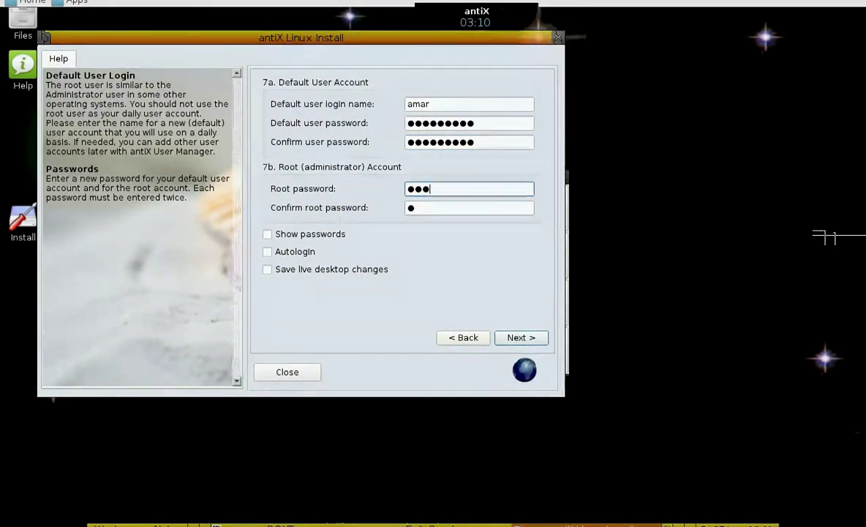
{"action": "key", "text": "Tab"}
{"action": "key", "text": "Tab"}
{"action": "key", "text": "Tab"}
{"action": "key", "text": "space"}
{"action": "key", "text": "shift+Tab"}
{"action": "key", "text": "shift+Tab"}
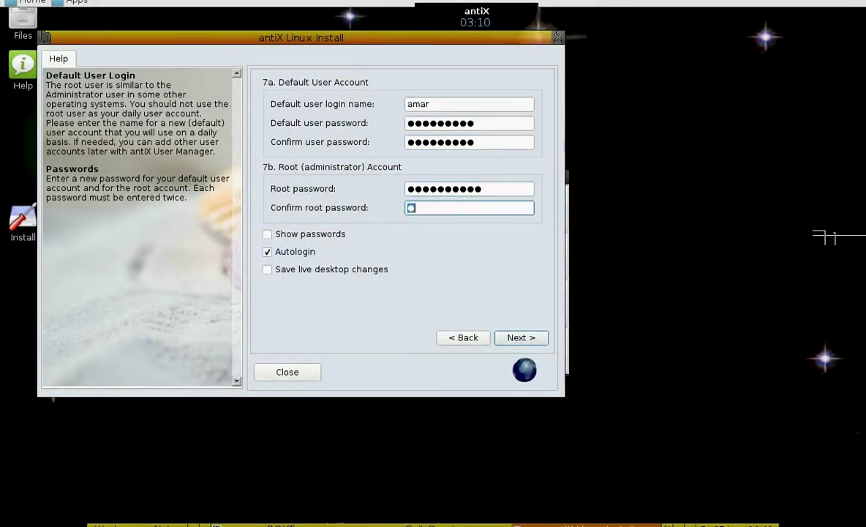
{"action": "key", "text": "shift+Tab"}
{"action": "type", "text": "*********"}
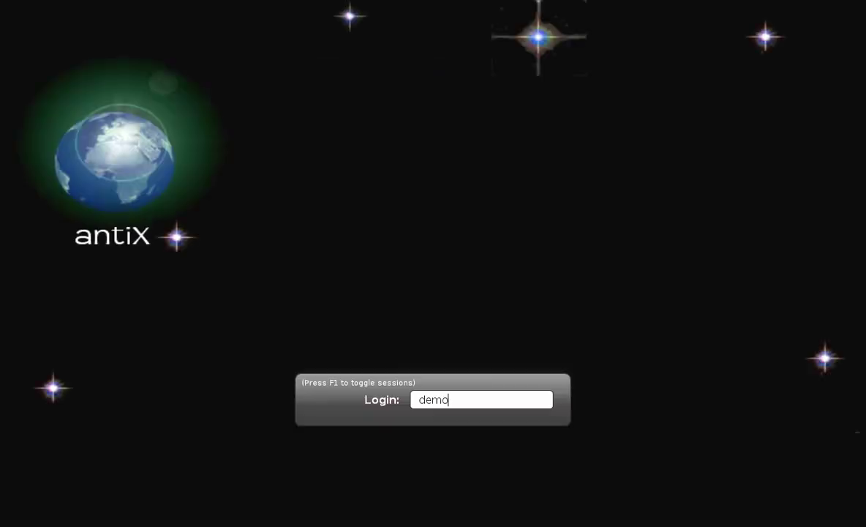
- Submit the login name and enter the password to sign back into the live desktop
{"action": "key", "text": "Return"}
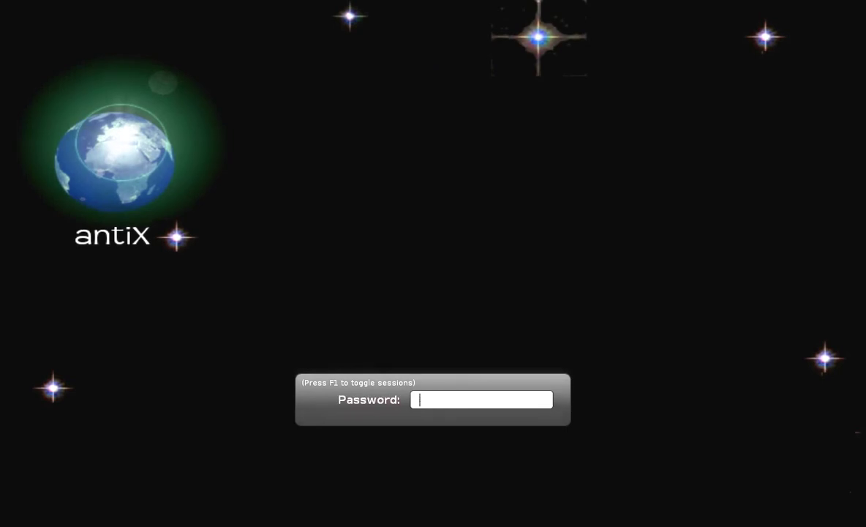
{"action": "type", "text": "demo"}
{"action": "key", "text": "Return"}
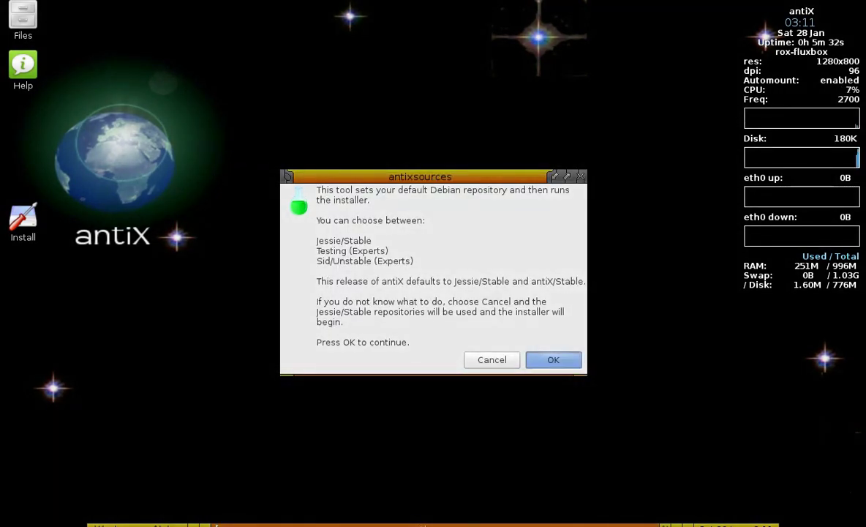
- Set the repositories to Sid again and let the installer start
{"action": "key", "text": "Return"}
{"action": "left_click", "coordinate": [382, 269]}
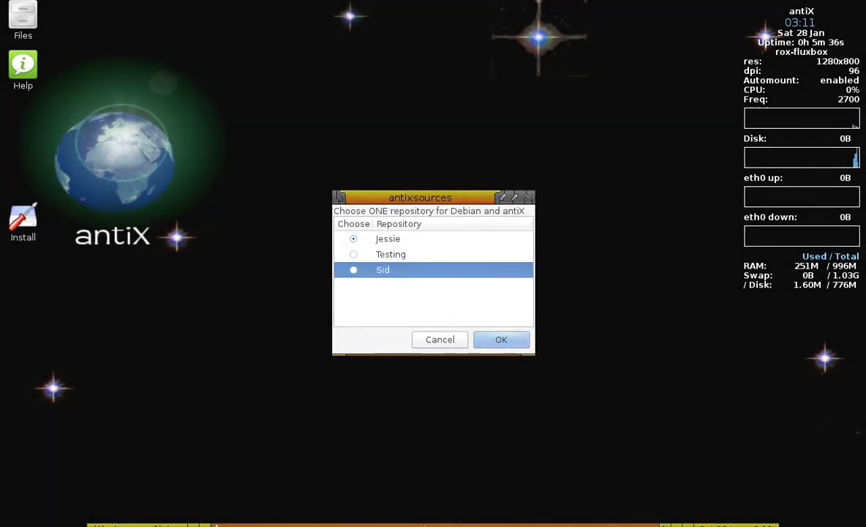
{"action": "key", "text": "Return"}
{"action": "key", "text": "Return"}
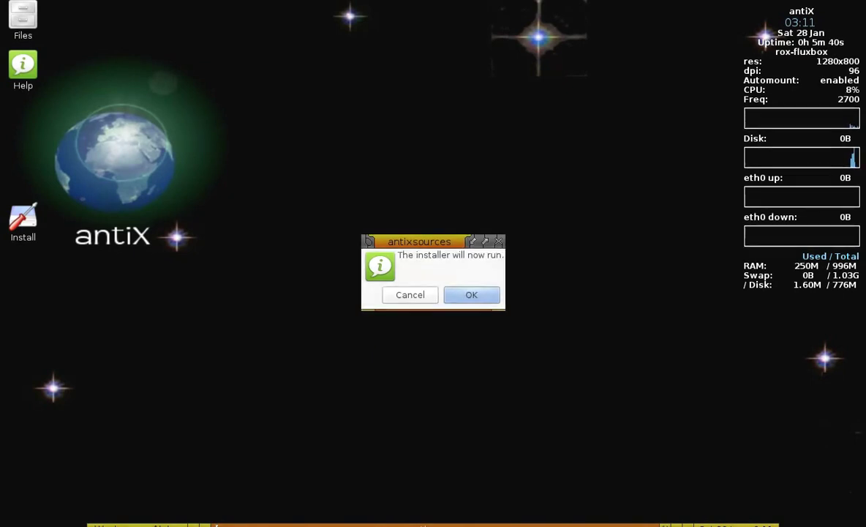
{"action": "key", "text": "Return"}
{"action": "key", "text": "Return"}
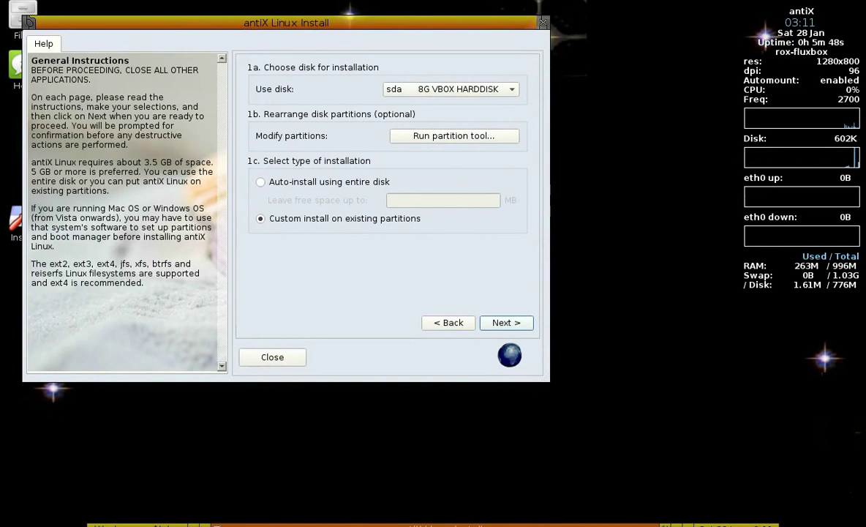
- Choose auto-install using the entire disk, start installation, and close the FAQ help window
{"action": "left_click", "coordinate": [260, 181]}
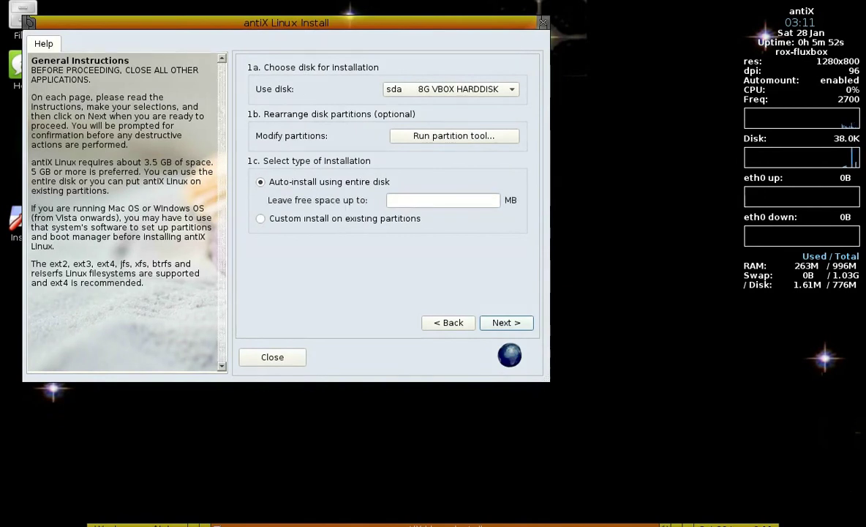
{"action": "key", "text": "Return"}
{"action": "key", "text": "Return"}
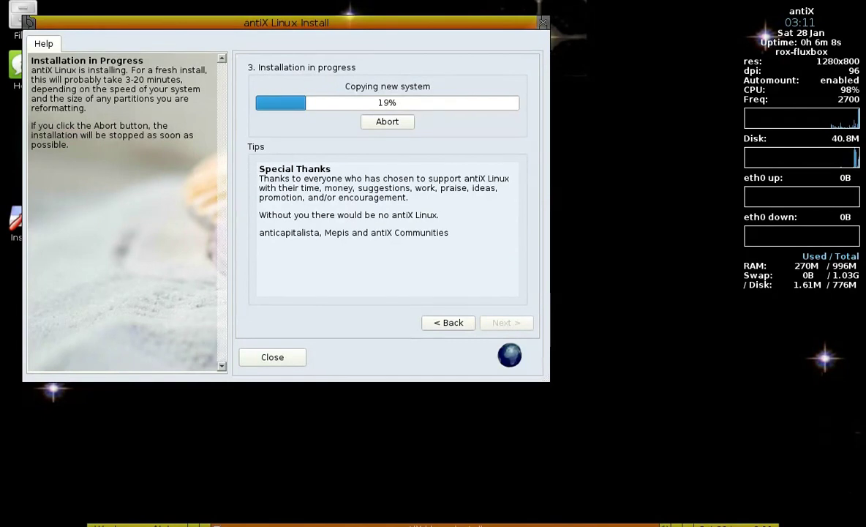
{"action": "left_click_drag", "start_coordinate": [285, 22], "coordinate": [556, 37]}
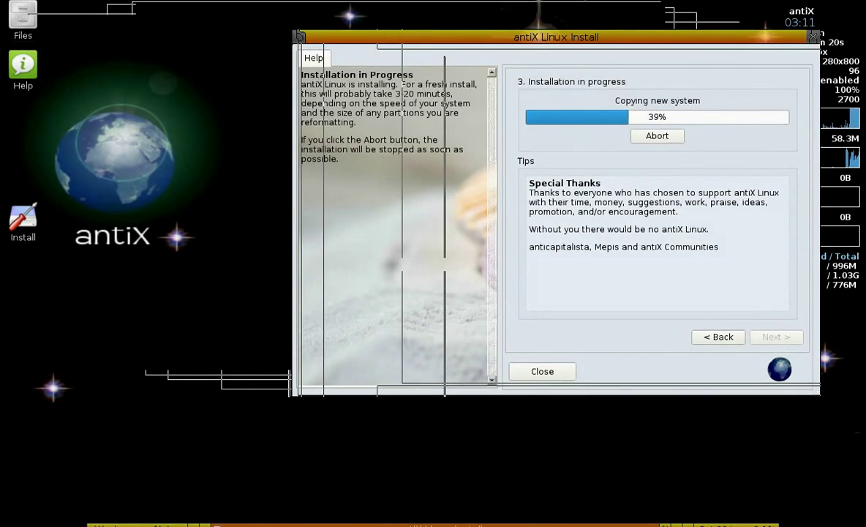
{"action": "key", "text": "ctrl+q"}
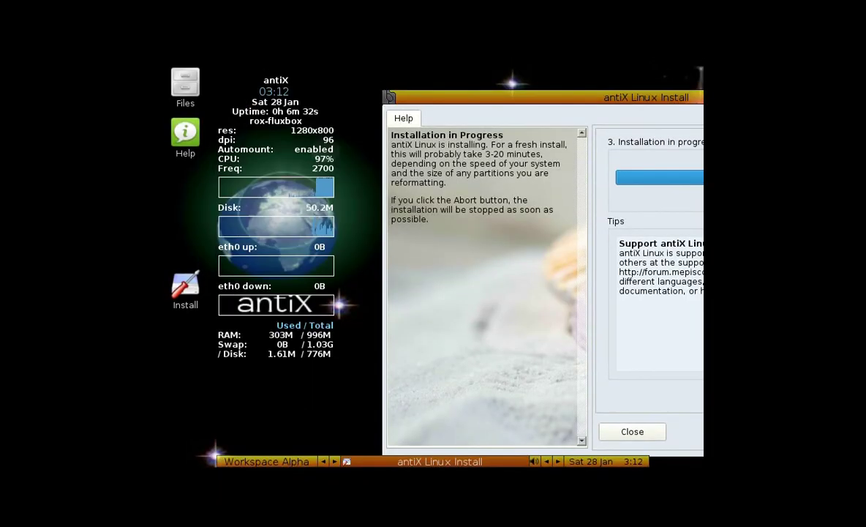
- Move the installer window aside and launch Firefox from the desktop menu
{"action": "left_click_drag", "start_coordinate": [478, 458], "coordinate": [374, 448]}
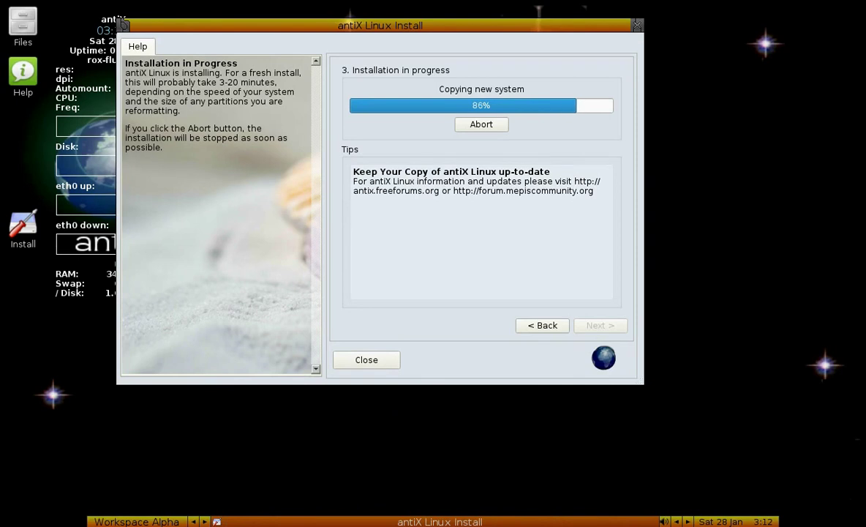
{"action": "left_click_drag", "start_coordinate": [379, 25], "coordinate": [584, 7]}
{"action": "right_click", "coordinate": [36, 321]}
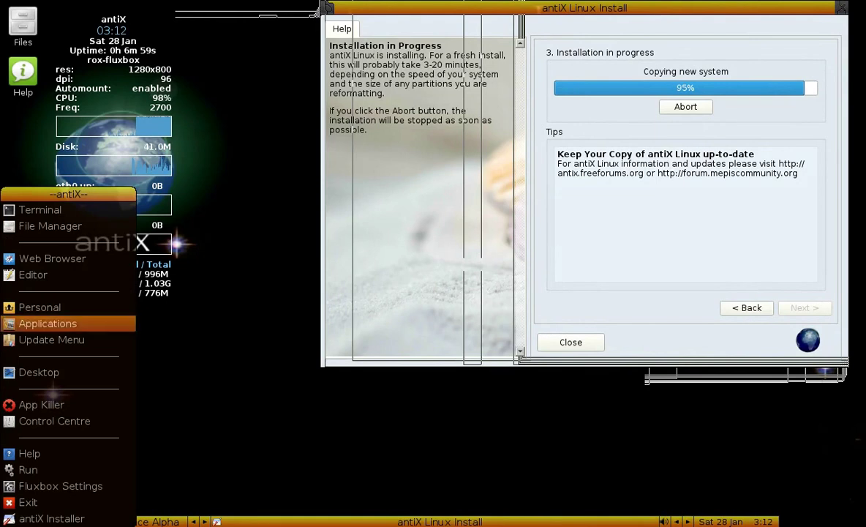
{"action": "left_click", "coordinate": [39, 197]}
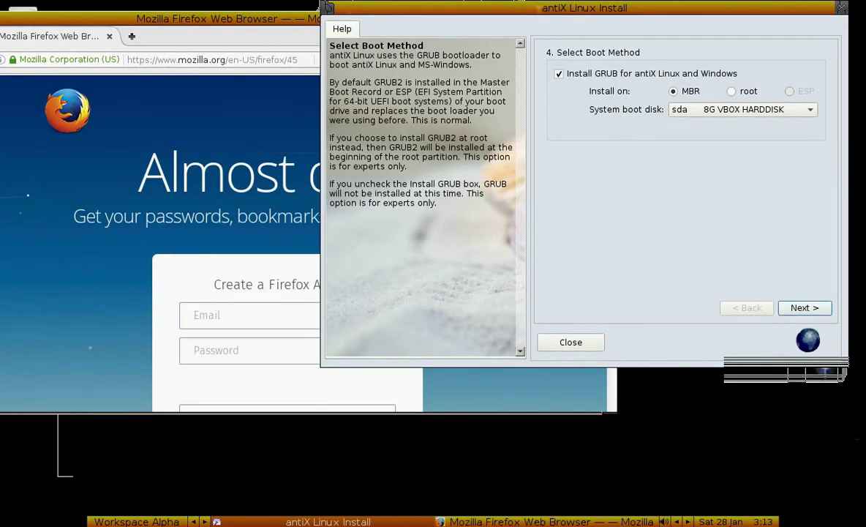
- Confirm GRUB installation on sda, then open forum.mepiscommunity.org in Firefox
{"action": "key", "text": "Return"}
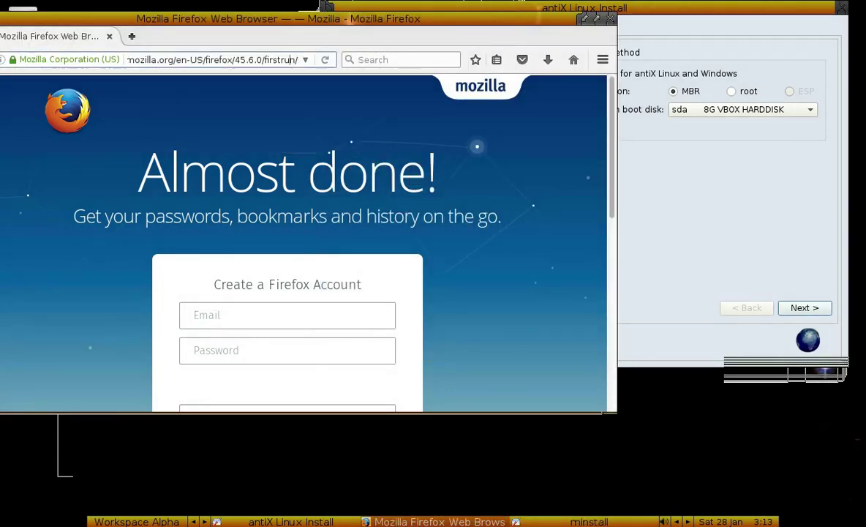
{"action": "key", "text": "ctrl+l"}
{"action": "type", "text": "n"}
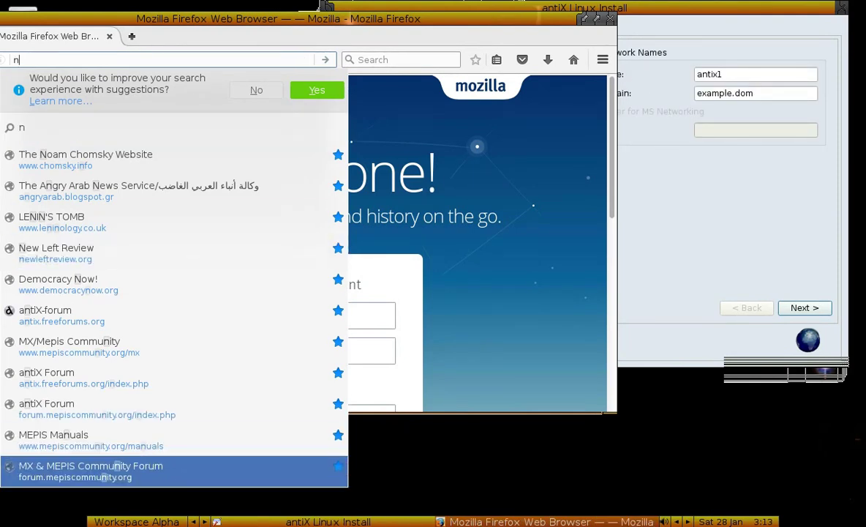
{"action": "key", "text": "Return"}
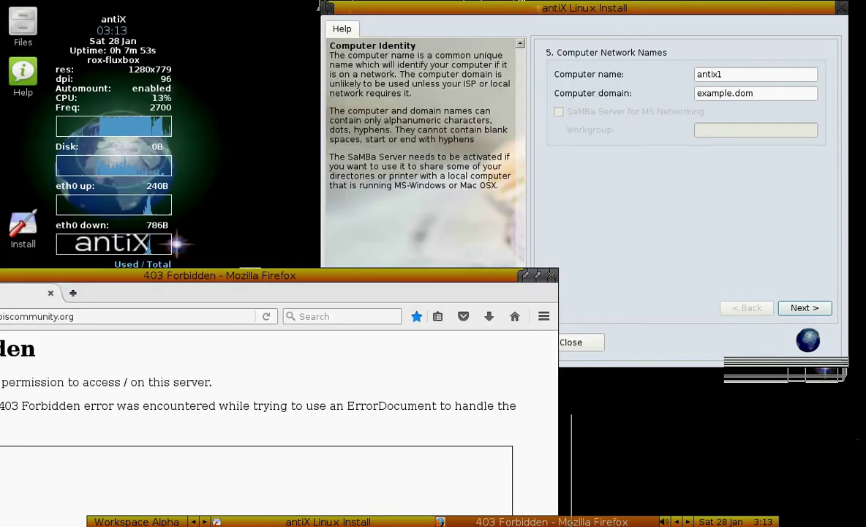
- Name the computer sanganak05 in domain ghar
{"action": "left_click", "coordinate": [319, 7]}
{"action": "key", "text": "Tab"}
{"action": "type", "text": "sanganak"}
{"action": "key", "text": "Tab"}
{"action": "type", "text": "ghar"}
{"action": "key", "text": "shift+Tab"}
{"action": "type", "text": "05"}
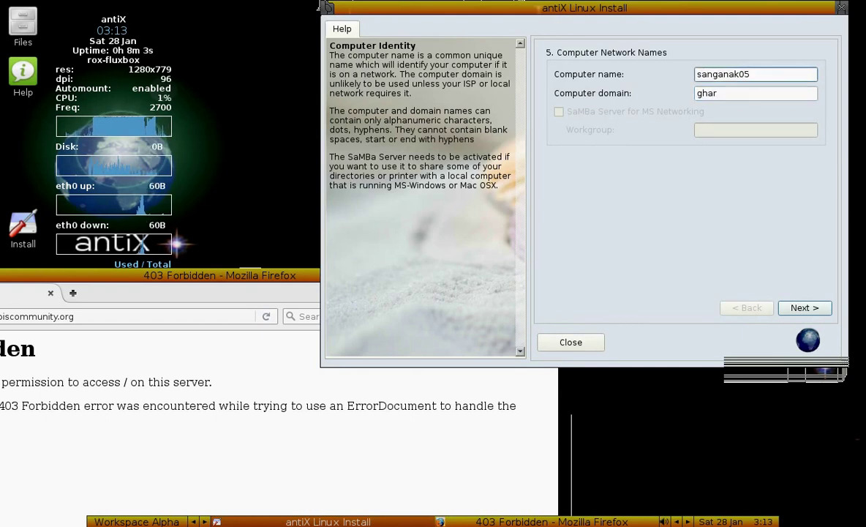
- Keep the localization defaults, review the common services, and continue to the user account page
{"action": "key", "text": "Return"}
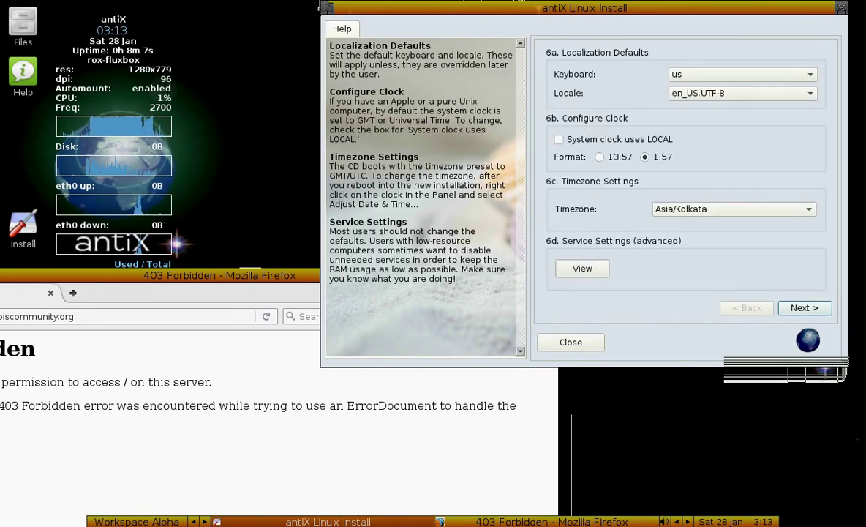
{"action": "key", "text": "alt+v"}
{"action": "key", "text": "alt+b"}
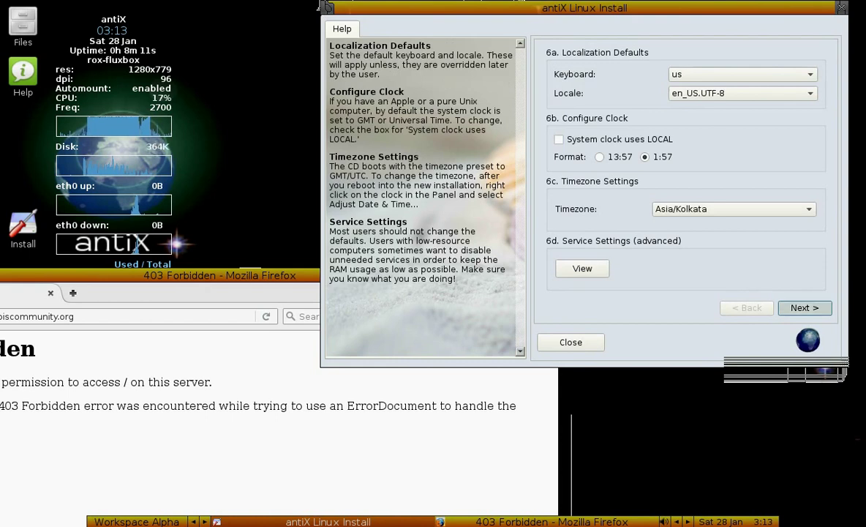
{"action": "key", "text": "Return"}
- Enter the default user's login name and password, confirming the password
{"action": "type", "text": "a"}
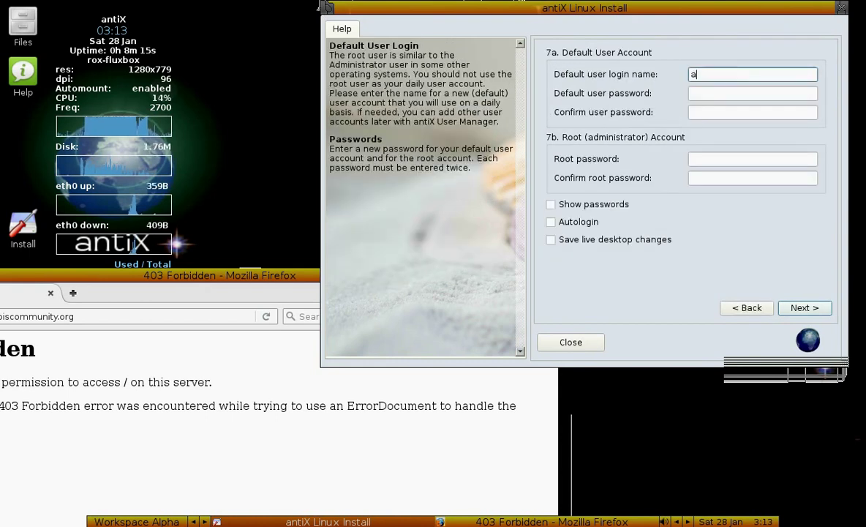
{"action": "type", "text": "mar"}
{"action": "key", "text": "Tab"}
{"action": "type", "text": "*********"}
{"action": "key", "text": "Tab"}
{"action": "type", "text": "*********"}
- Set and confirm the root password, enable autologin, and agree to reboot
{"action": "key", "text": "Tab"}
{"action": "type", "text": "*********"}
{"action": "key", "text": "Tab"}
{"action": "type", "text": "*********"}
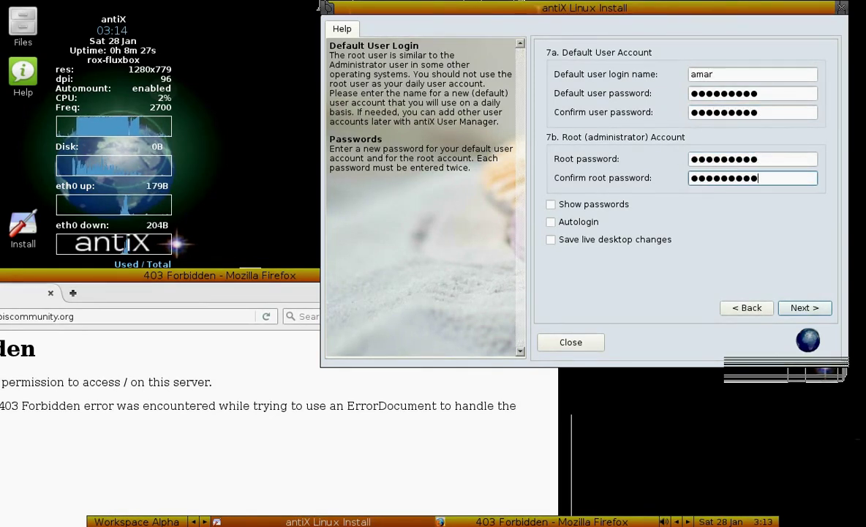
{"action": "key", "text": "Tab"}
{"action": "key", "text": "Tab"}
{"action": "key", "text": "space"}
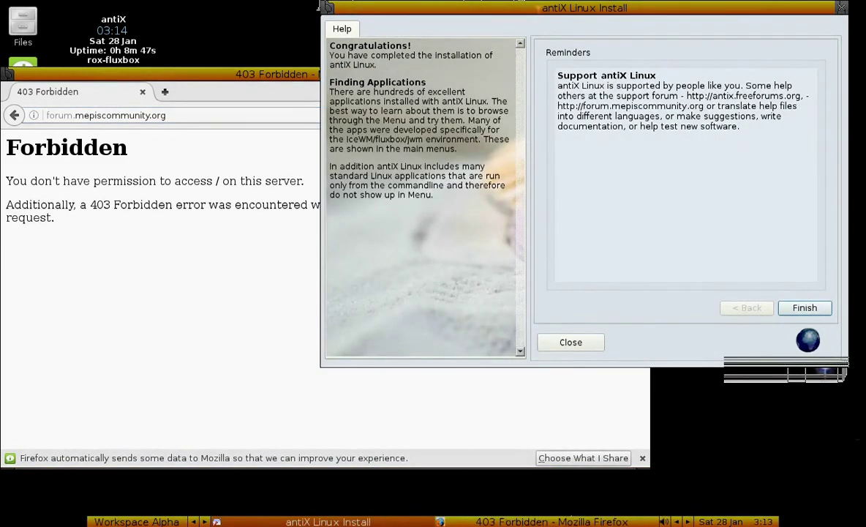
{"action": "key", "text": "Return"}
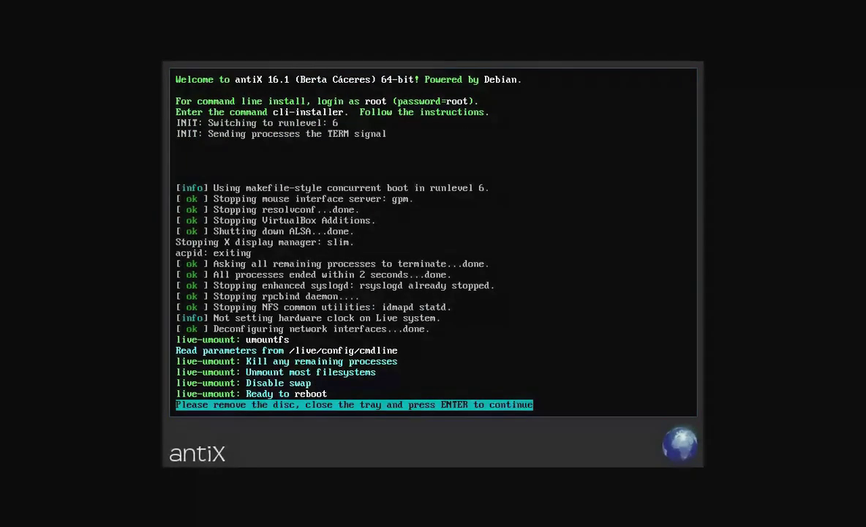
- Continue the reboot after removing the disc and boot into the installed antiX desktop
{"action": "key", "text": "Return"}
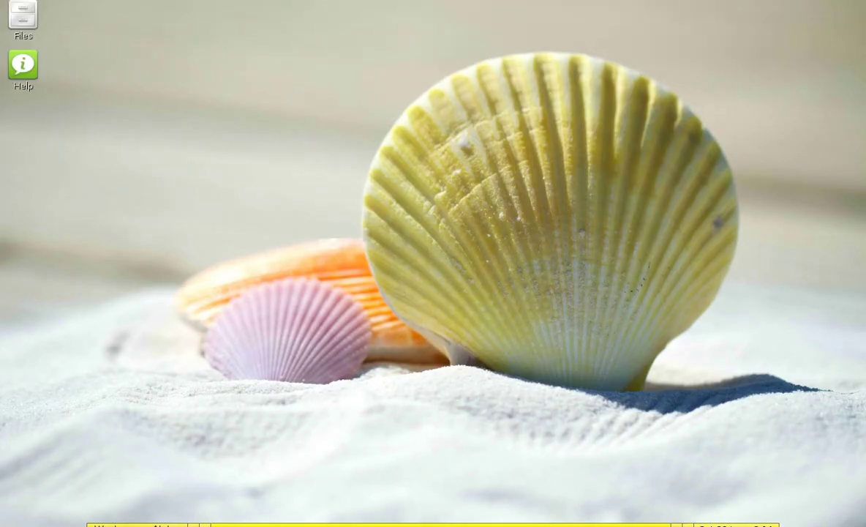
{"action": "key", "text": "ctrl+Escape"}
- Browse the Fluxbox Settings > Workspaces options in the antiX desktop menu
{"action": "key", "text": "Up"}
{"action": "key", "text": "Up"}
{"action": "key", "text": "Down"}
{"action": "key", "text": "Up"}
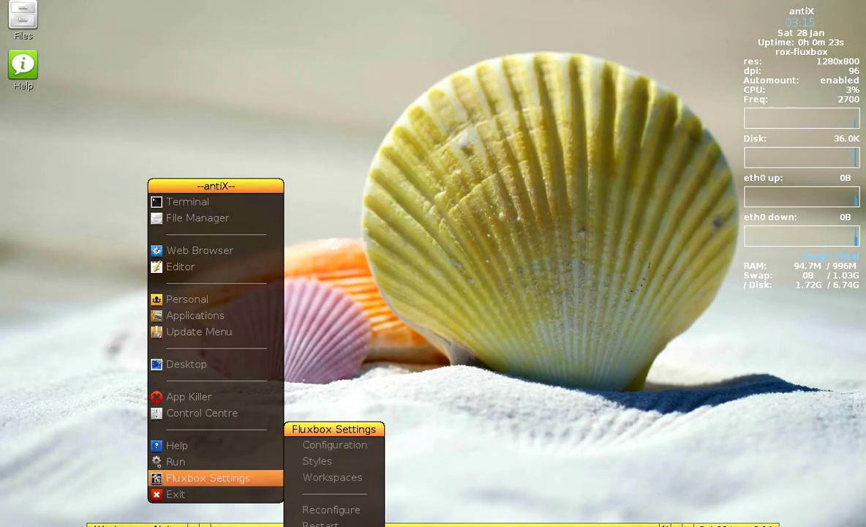
{"action": "key", "text": "Right"}
{"action": "key", "text": "Down"}
{"action": "key", "text": "Down"}
{"action": "key", "text": "Right"}
{"action": "key", "text": "Up"}
{"action": "key", "text": "Down"}
{"action": "key", "text": "Down"}
{"action": "key", "text": "Down"}
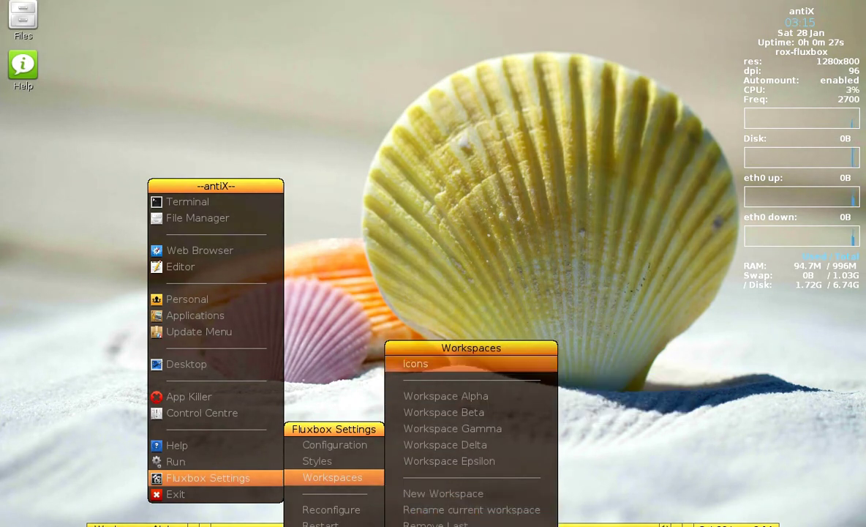
- Browse the Personal section and the application categories of the menu
{"action": "key", "text": "Left"}
{"action": "key", "text": "Left"}
{"action": "key", "text": "p"}
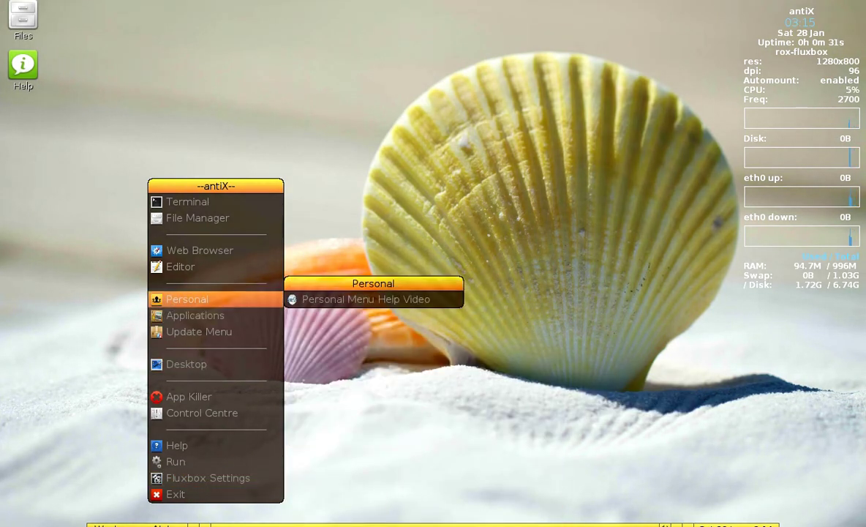
{"action": "key", "text": "Right"}
{"action": "key", "text": "Left"}
{"action": "key", "text": "Down"}
{"action": "key", "text": "Right"}
{"action": "key", "text": "Down"}
{"action": "key", "text": "Down"}
{"action": "key", "text": "Up"}
- Go back up the menu and launch Terminal
{"action": "key", "text": "Down"}
{"action": "key", "text": "Down"}
{"action": "key", "text": "Down"}
{"action": "key", "text": "Down"}
{"action": "key", "text": "Down"}
{"action": "key", "text": "Left"}
{"action": "key", "text": "Down"}
{"action": "key", "text": "Up"}
{"action": "key", "text": "Up"}
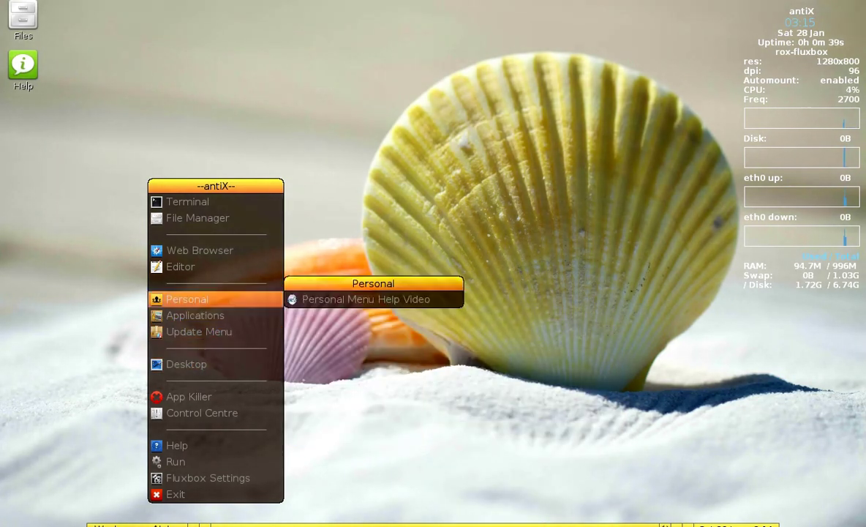
{"action": "key", "text": "Up"}
{"action": "key", "text": "Up"}
{"action": "key", "text": "Up"}
{"action": "key", "text": "Up"}
{"action": "key", "text": "Return"}
- Show kernel details with uname -a and disk usage with df
{"action": "type", "text": "uname -a"}
{"action": "key", "text": "Return"}
{"action": "type", "text": "df"}
{"action": "key", "text": "Return"}
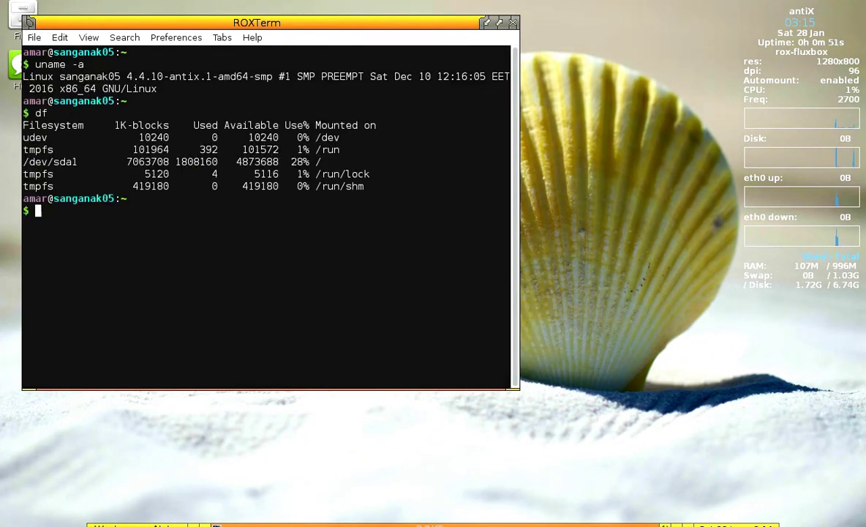
- Attempt sudo apt-get install bleachbit, then run sudo apt-get update to refresh package lists
{"action": "type", "text": "sudo apt-ge"}
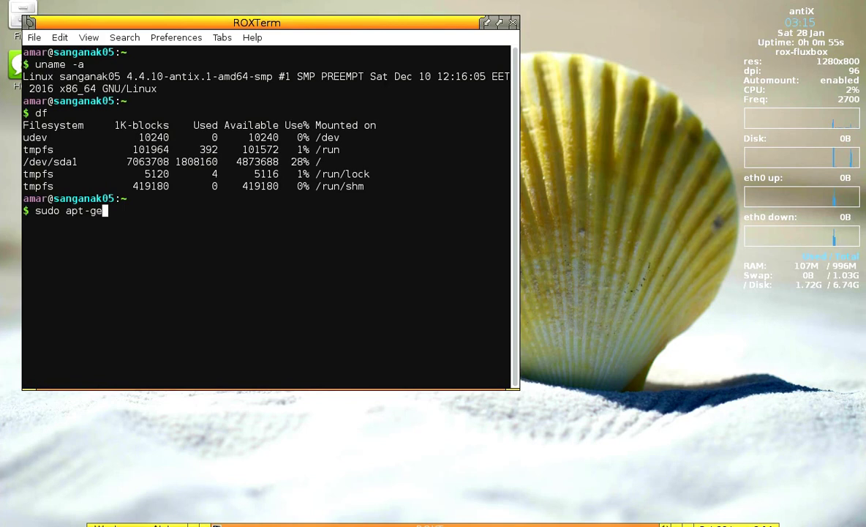
{"action": "type", "text": "t install bleachbit"}
{"action": "key", "text": "Return"}
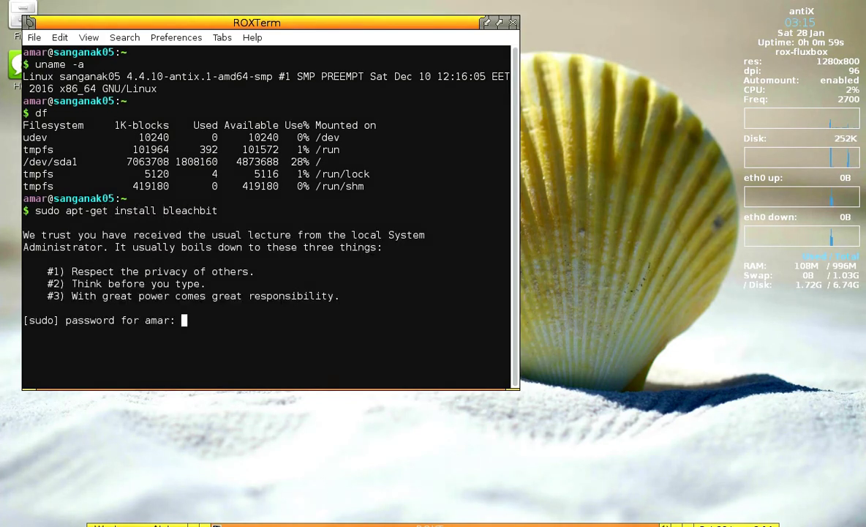
{"action": "key", "text": "Return"}
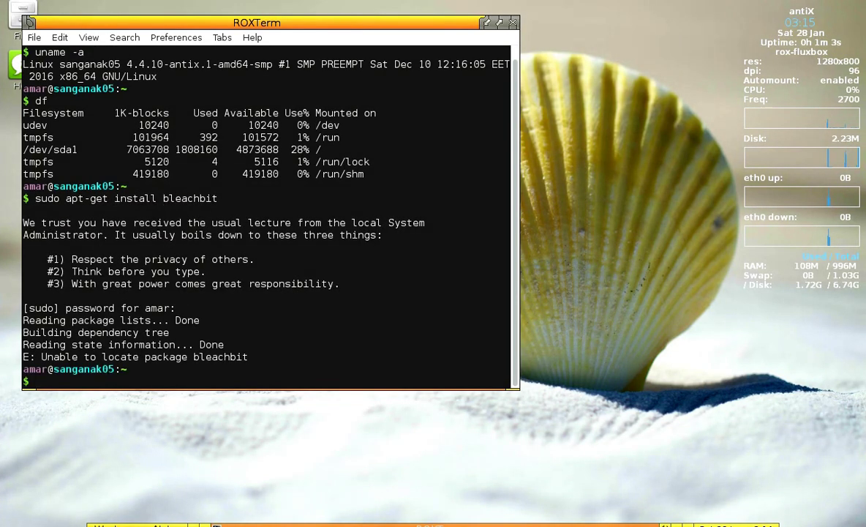
{"action": "type", "text": "sudo apt-get update"}
{"action": "key", "text": "Return"}
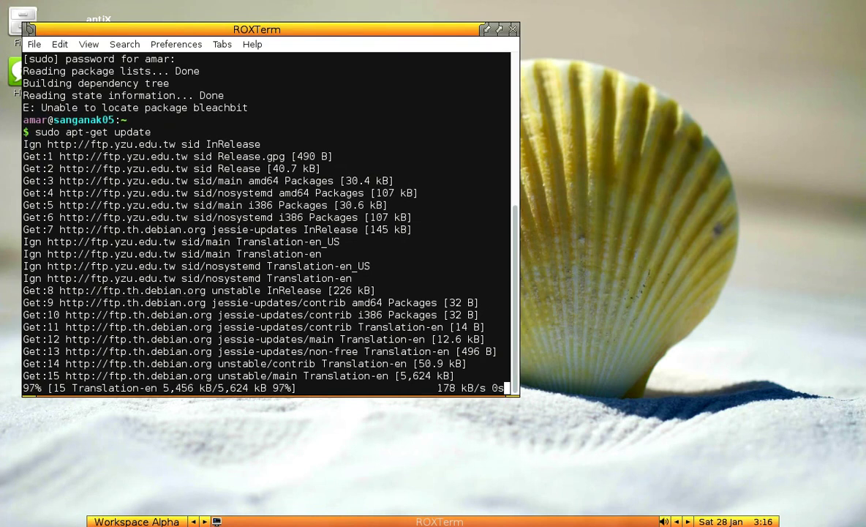
- Scroll through the apt-get update output and highlight part of its text
{"action": "scroll", "coordinate": [266, 219], "scroll_direction": "up", "scroll_amount": 5}
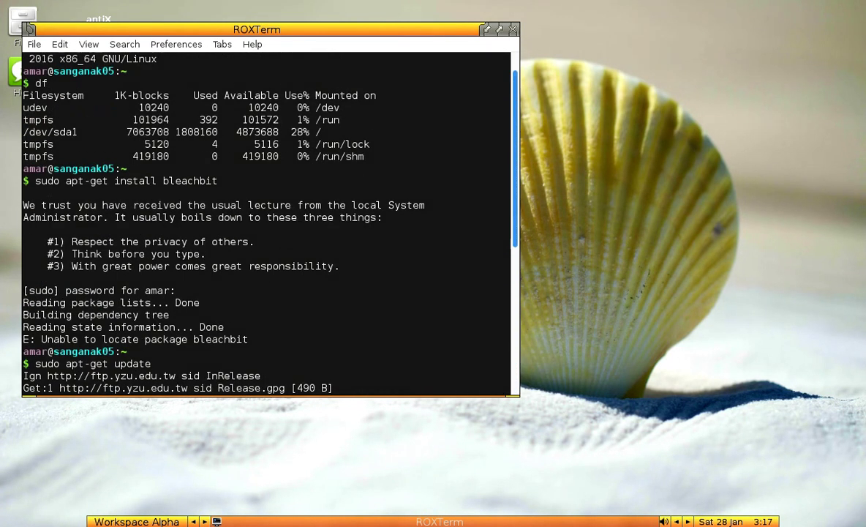
{"action": "scroll", "coordinate": [266, 219], "scroll_direction": "up", "scroll_amount": 1}
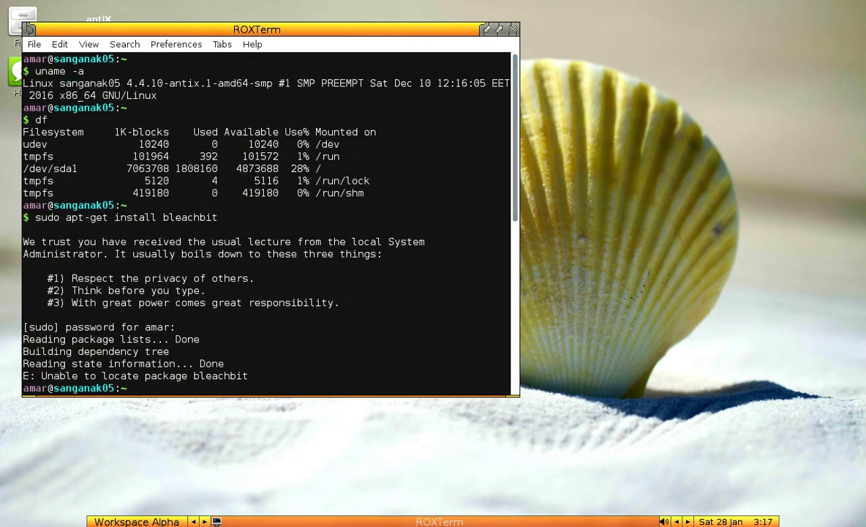
{"action": "scroll", "coordinate": [266, 219], "scroll_direction": "down", "scroll_amount": 8}
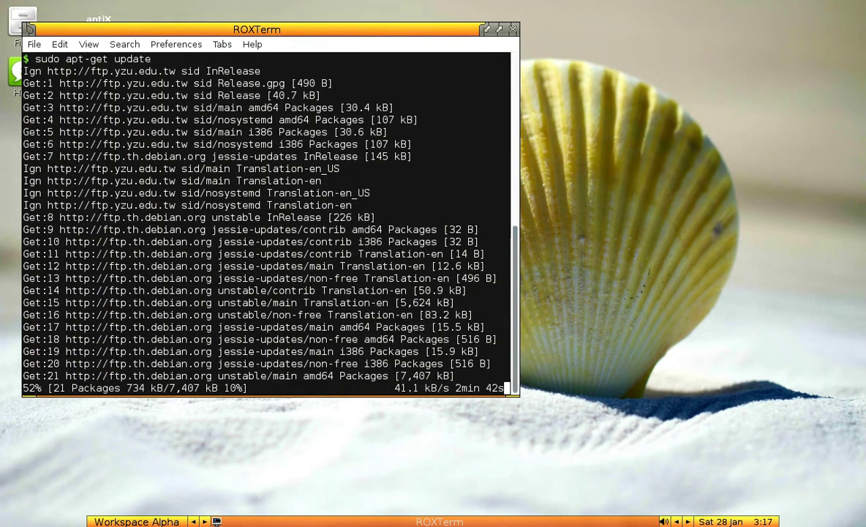
{"action": "left_click_drag", "start_coordinate": [340, 351], "coordinate": [400, 351]}
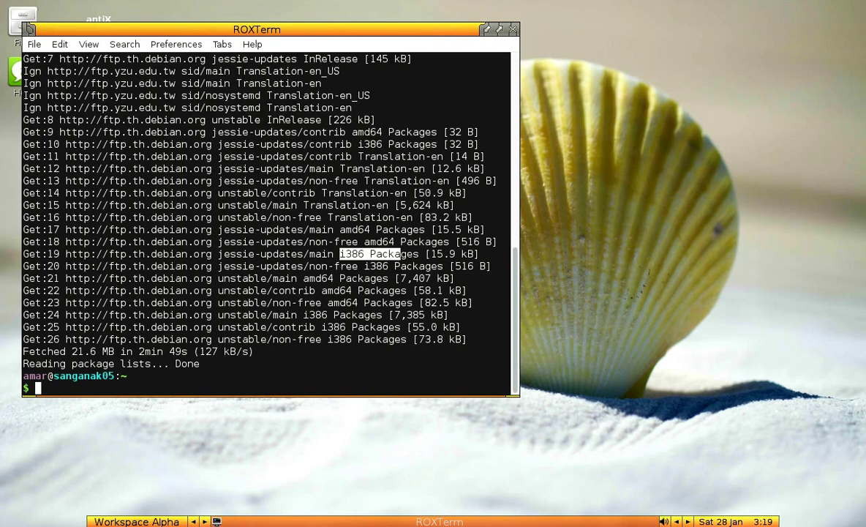
- Rerun sudo apt-get install bleachbit and start the web browser from the desktop menu
{"action": "type", "text": "sudo apt-get install bleachbit"}
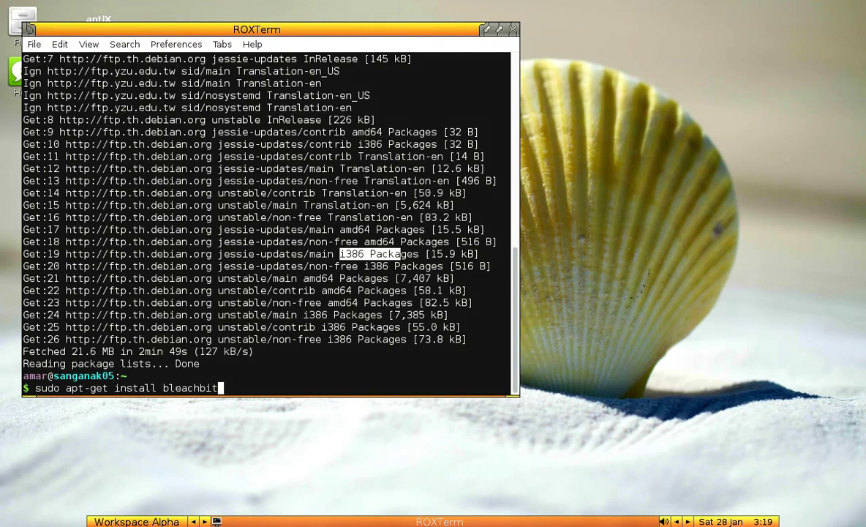
{"action": "key", "text": "Return"}
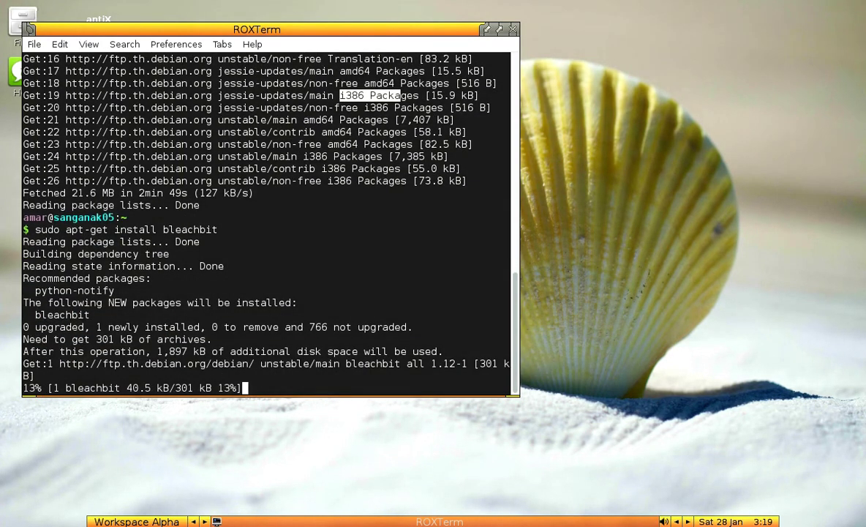
{"action": "right_click", "coordinate": [581, 143]}
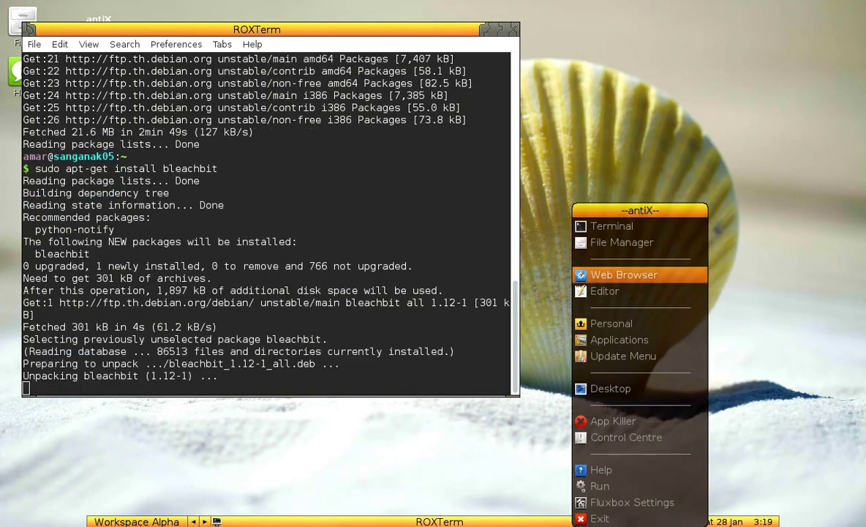
{"action": "key", "text": "Escape"}
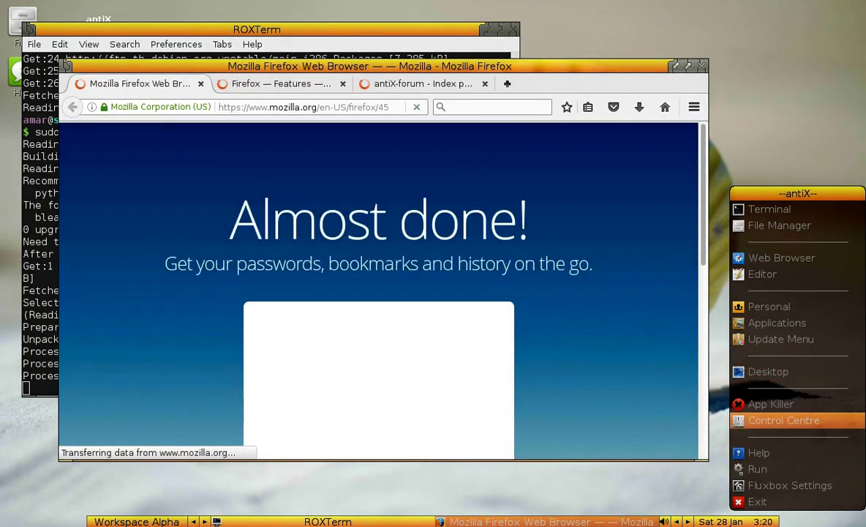
- Open the Control Centre, preview the wallpapers, and close the jwm and conky configs unchanged
{"action": "left_click", "coordinate": [783, 419]}
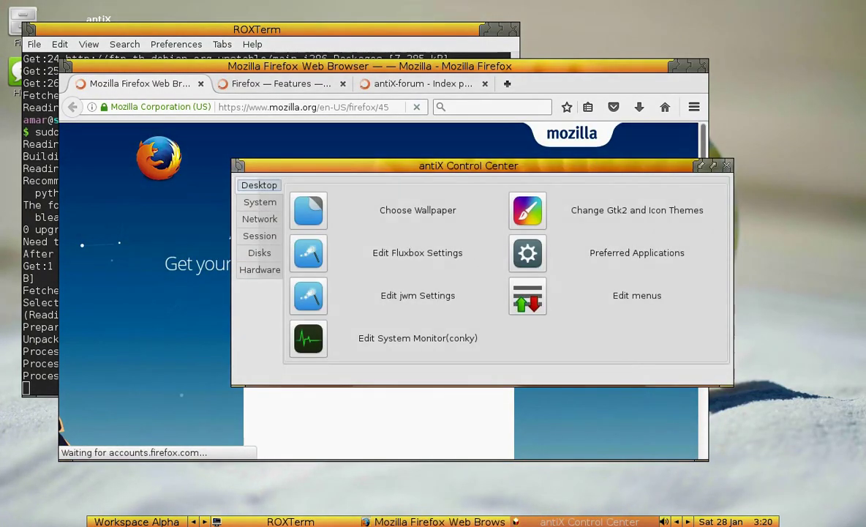
{"action": "left_click", "coordinate": [418, 210]}
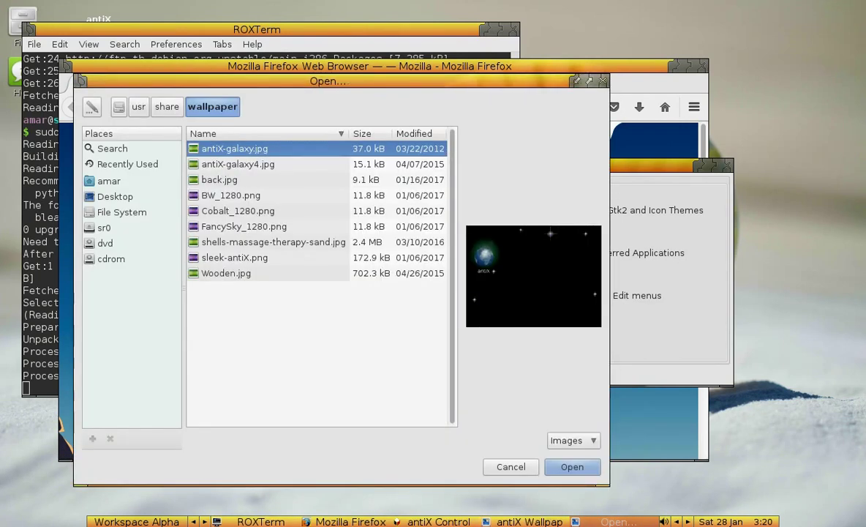
{"action": "key", "text": "Escape"}
{"action": "key", "text": "Escape"}
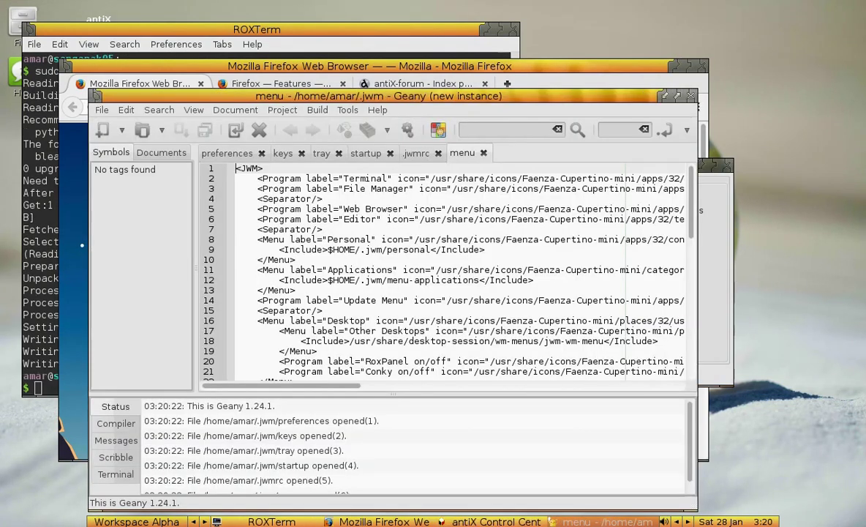
{"action": "key", "text": "ctrl+q"}
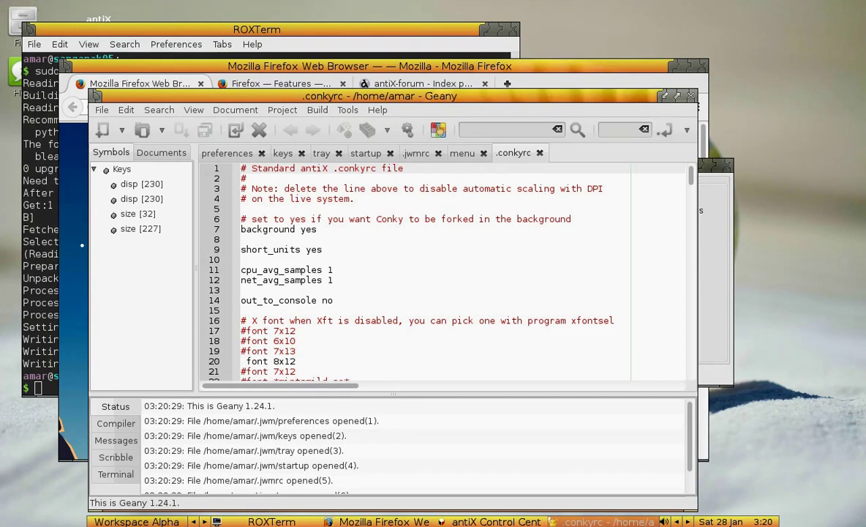
{"action": "key", "text": "ctrl+q"}
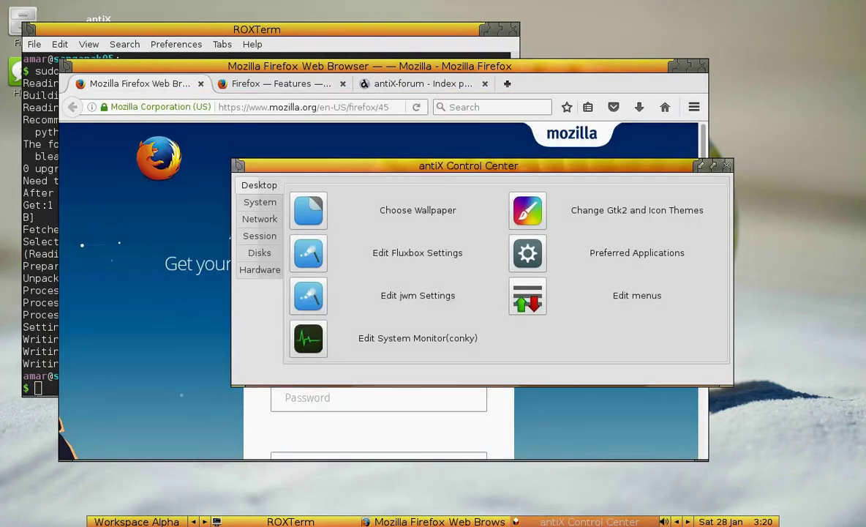
- Open Preferred Applications, cancel the Email Client picker, and close it unchanged
{"action": "left_click", "coordinate": [527, 252]}
{"action": "left_click", "coordinate": [359, 201]}
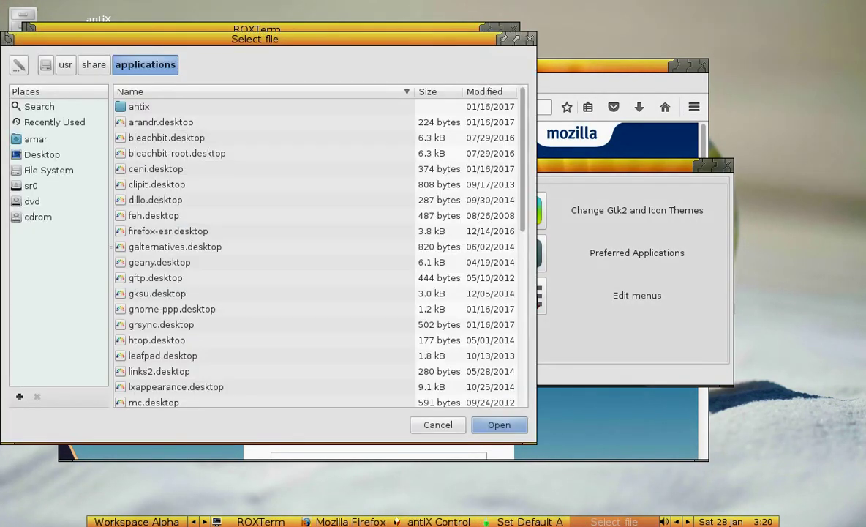
{"action": "left_click", "coordinate": [438, 424]}
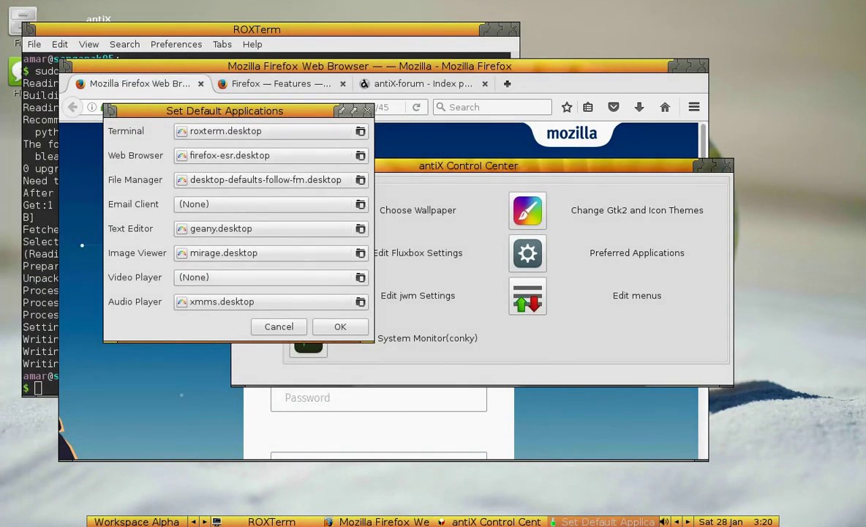
{"action": "key", "text": "Escape"}
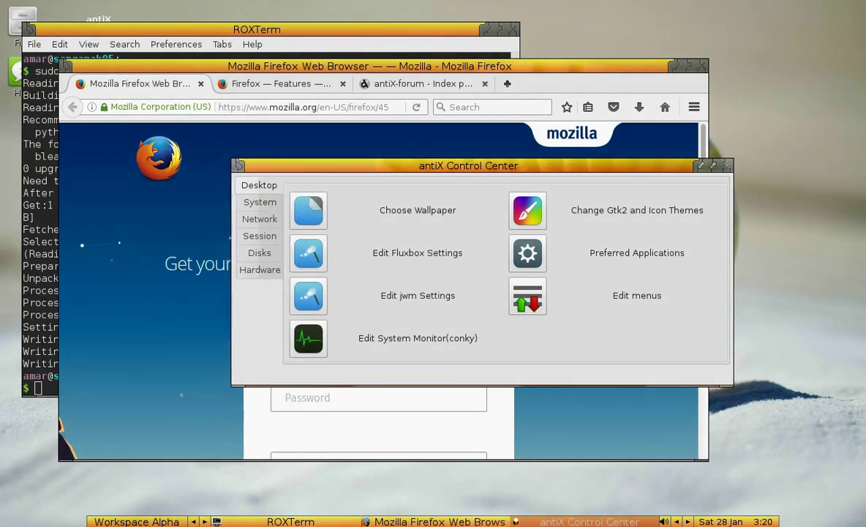
- View the Disks and System sections, including disk management and grub repair tabs, then close
{"action": "left_click", "coordinate": [259, 253]}
{"action": "left_click", "coordinate": [259, 202]}
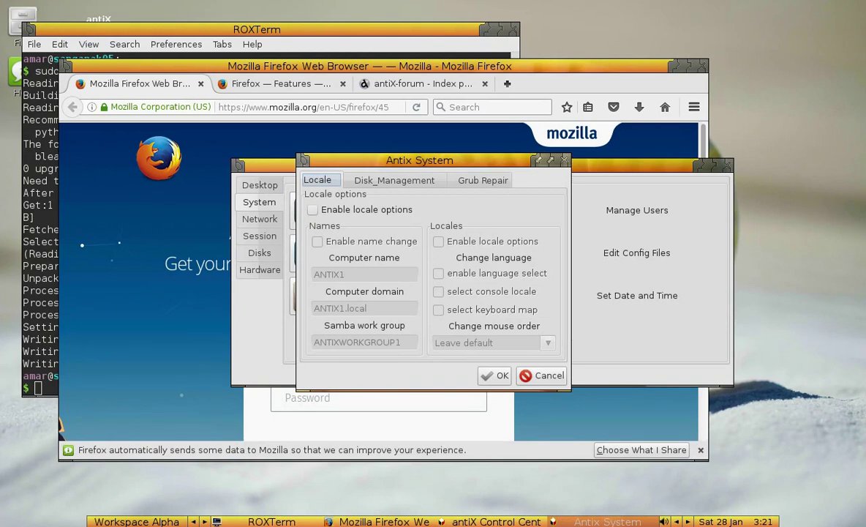
{"action": "left_click", "coordinate": [394, 180]}
{"action": "left_click", "coordinate": [483, 180]}
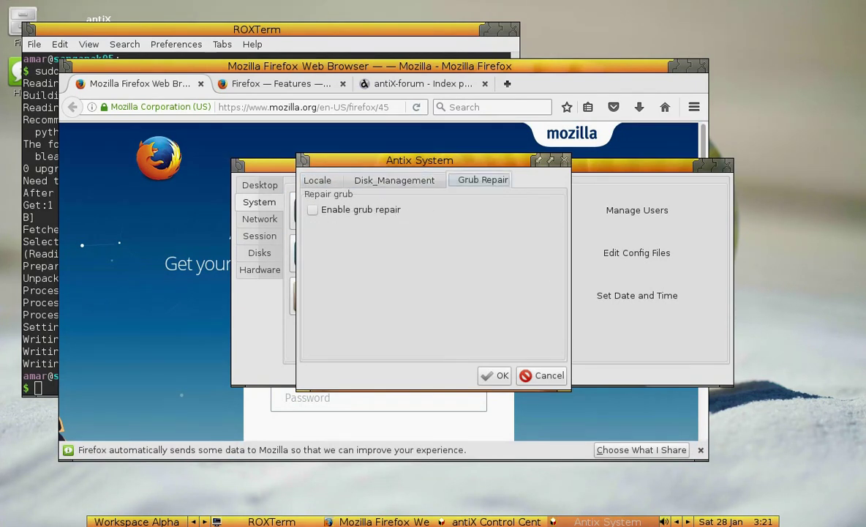
{"action": "key", "text": "Escape"}
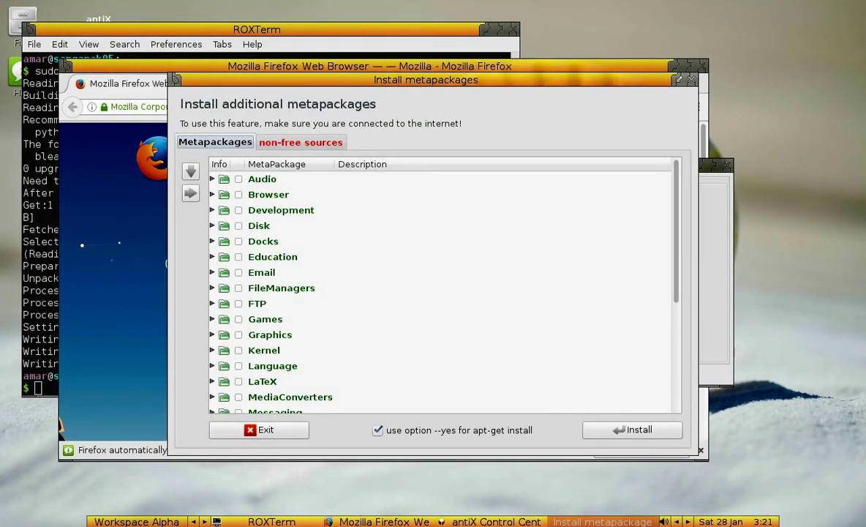
- Expand Email, Office, Screencast and WindowManager groups, clicking ClawsMail, Gnumeric_Abiword and recordMyDesktop
{"action": "left_click", "coordinate": [212, 272]}
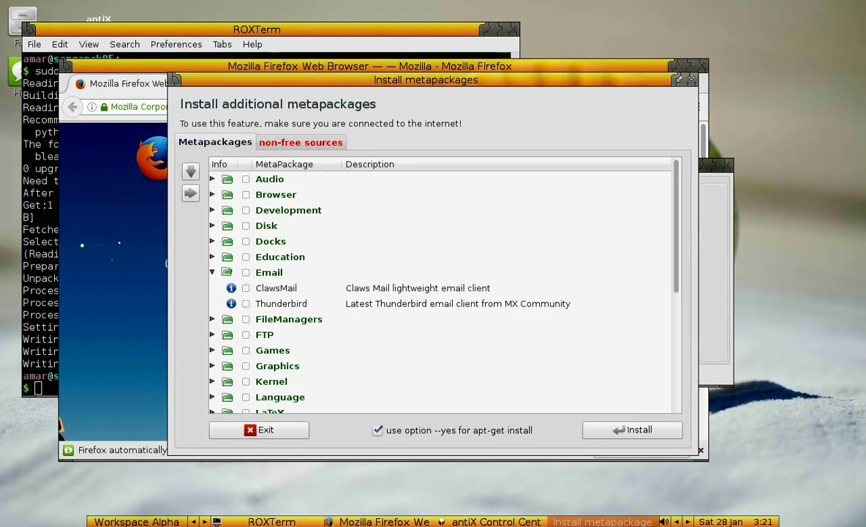
{"action": "left_click", "coordinate": [246, 287]}
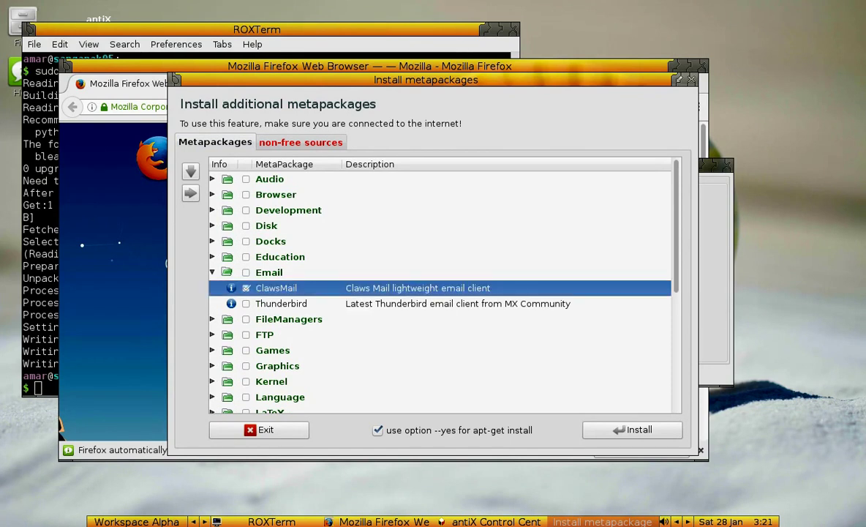
{"action": "scroll", "coordinate": [439, 285], "scroll_direction": "down", "scroll_amount": 5}
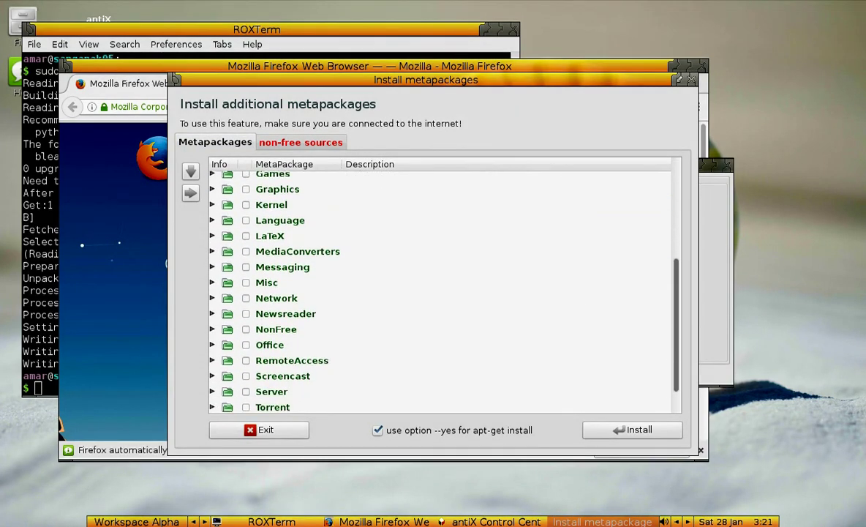
{"action": "left_click", "coordinate": [212, 311]}
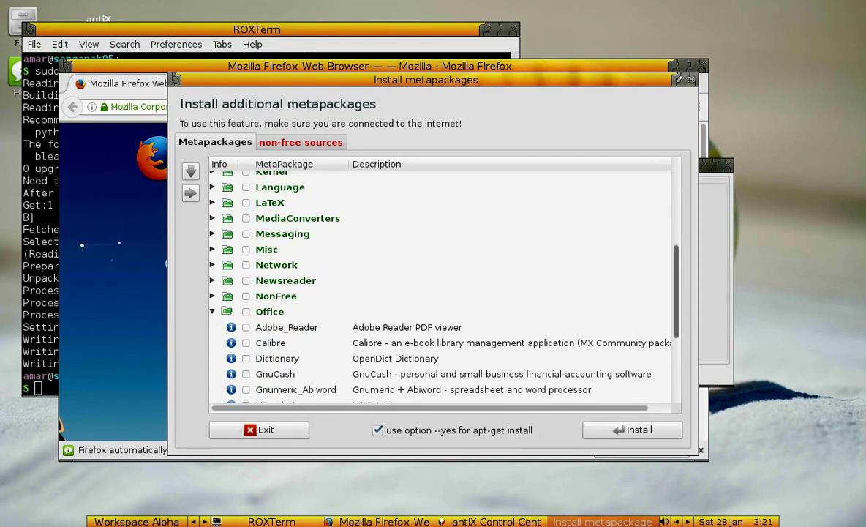
{"action": "scroll", "coordinate": [439, 292], "scroll_direction": "down", "scroll_amount": 2}
{"action": "scroll", "coordinate": [438, 285], "scroll_direction": "down", "scroll_amount": 2}
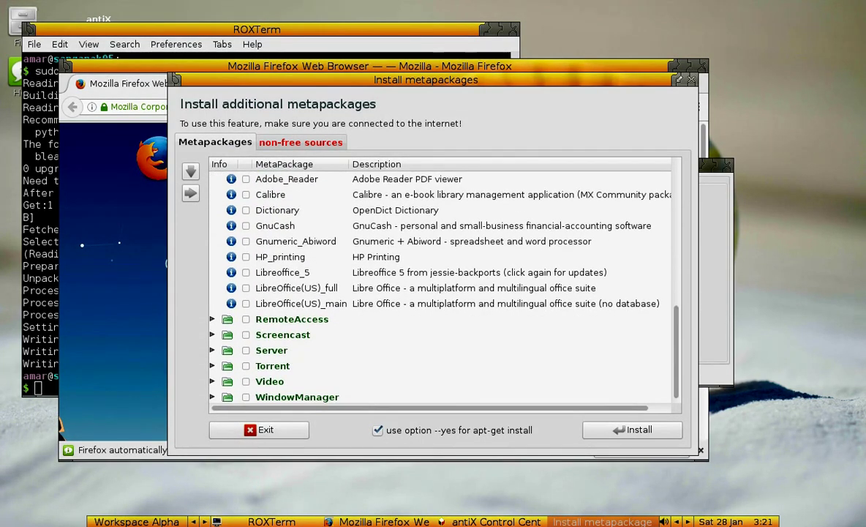
{"action": "left_click", "coordinate": [246, 242]}
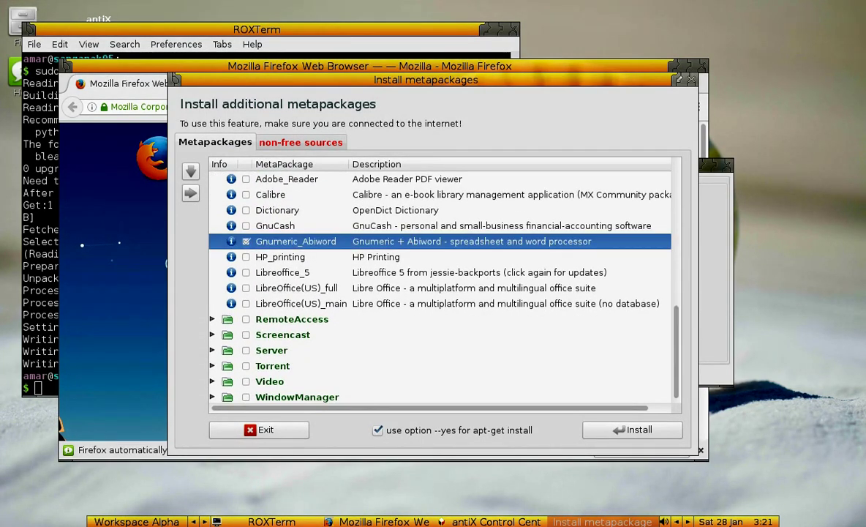
{"action": "left_click", "coordinate": [212, 335]}
{"action": "left_click", "coordinate": [245, 349]}
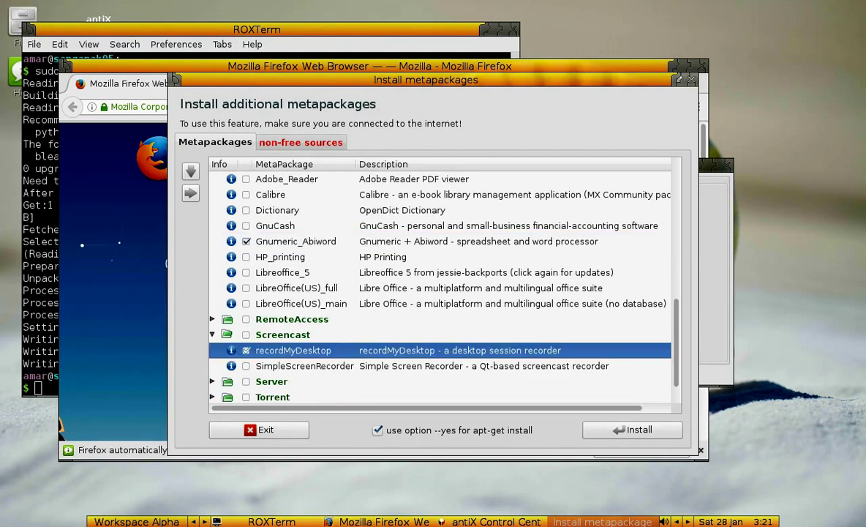
{"action": "scroll", "coordinate": [438, 315], "scroll_direction": "down", "scroll_amount": 1}
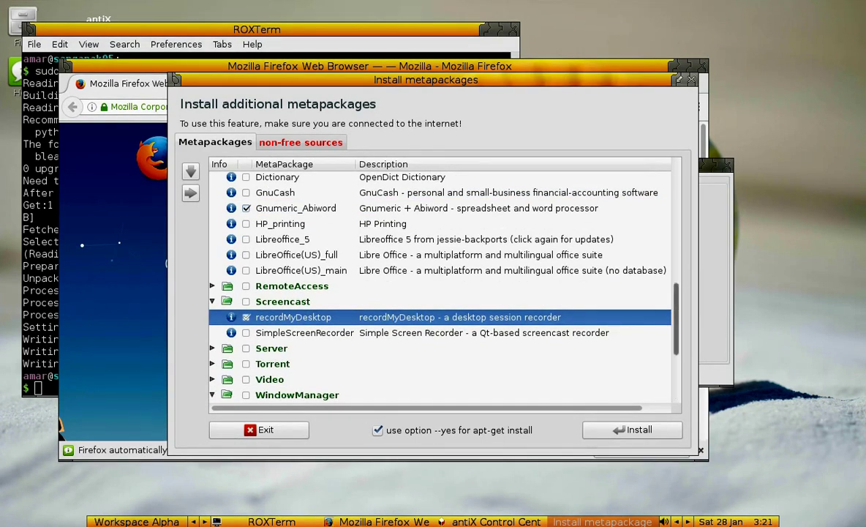
{"action": "left_click", "coordinate": [212, 394]}
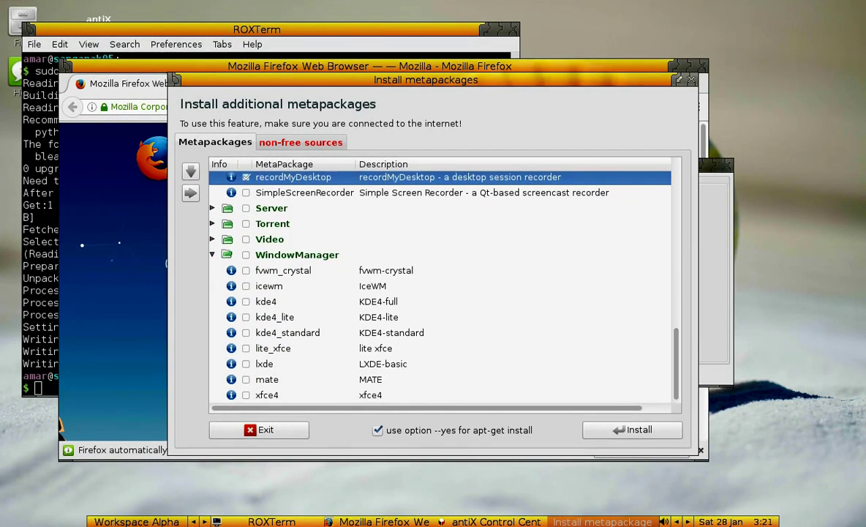
- Read the hints about non-free sources, return to the list, and click Palemoon
{"action": "left_click", "coordinate": [300, 142]}
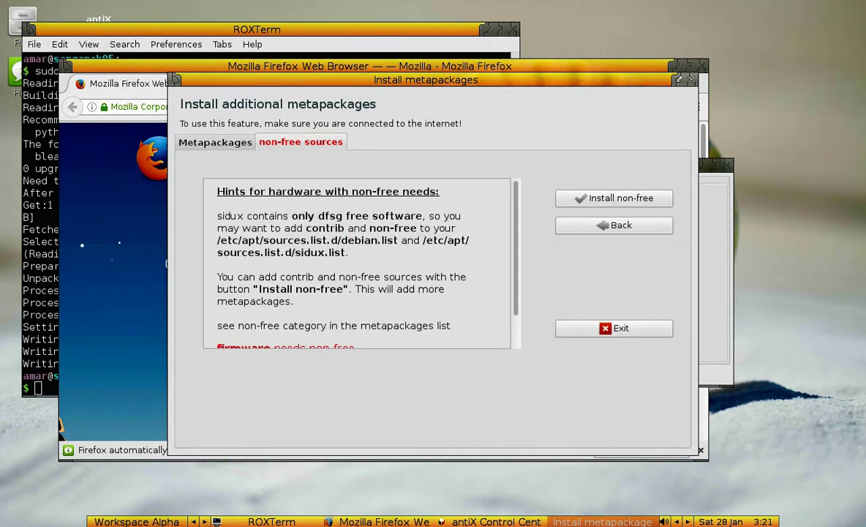
{"action": "scroll", "coordinate": [359, 263], "scroll_direction": "down", "scroll_amount": 1}
{"action": "left_click", "coordinate": [614, 198]}
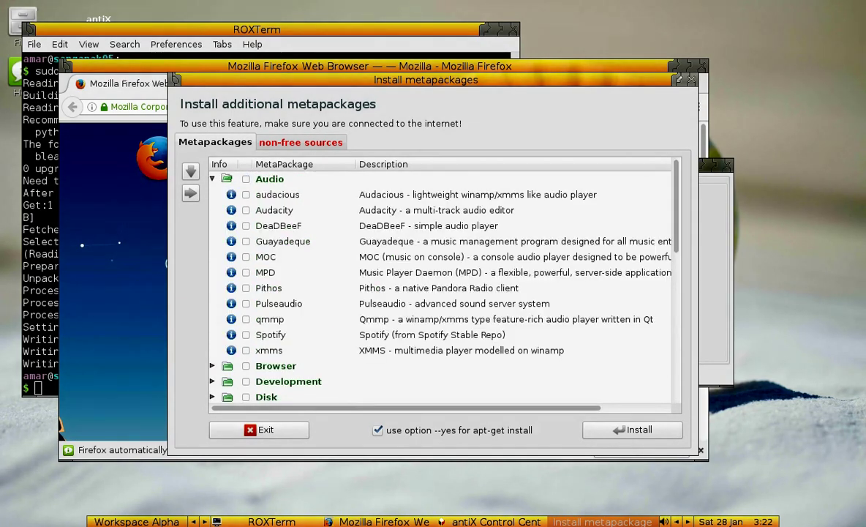
{"action": "scroll", "coordinate": [444, 285], "scroll_direction": "down", "scroll_amount": 5}
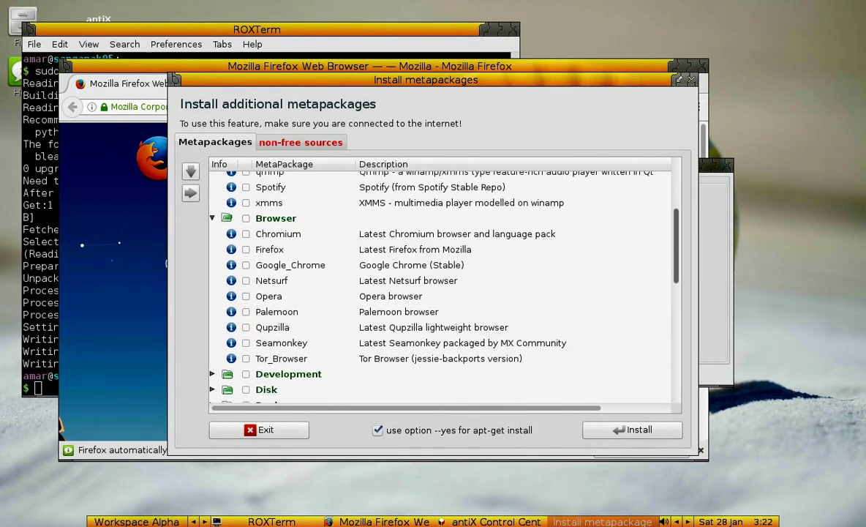
{"action": "left_click", "coordinate": [246, 229]}
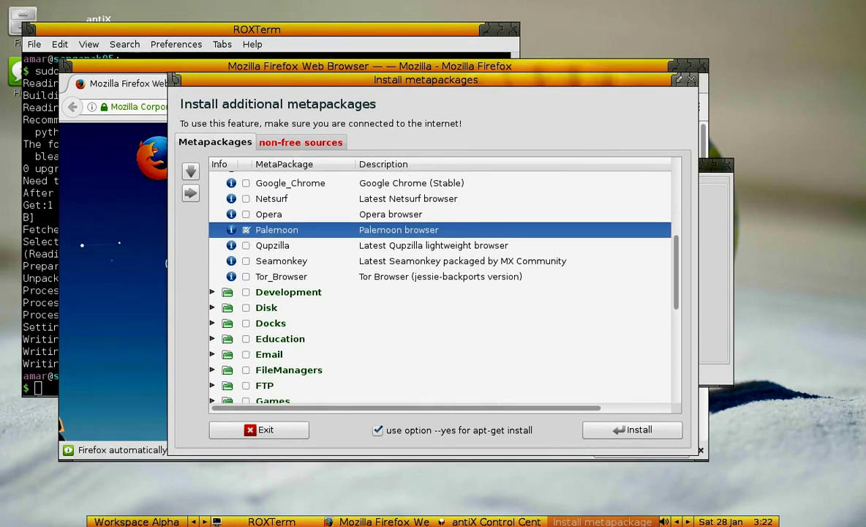
- Browse the Disk, Docks, Education, FileManagers, Games, Graphics and FTP metapackage groups
{"action": "left_click", "coordinate": [212, 308]}
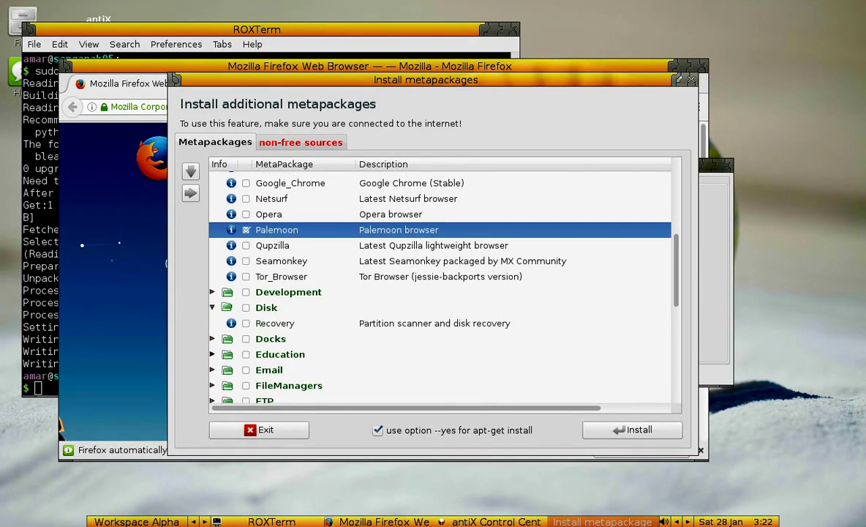
{"action": "left_click", "coordinate": [212, 338]}
{"action": "scroll", "coordinate": [438, 285], "scroll_direction": "down", "scroll_amount": 5}
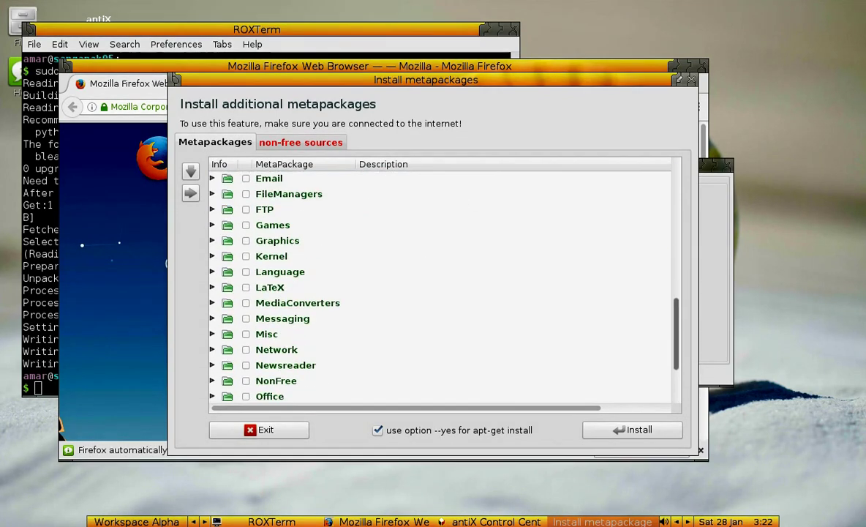
{"action": "scroll", "coordinate": [439, 285], "scroll_direction": "up", "scroll_amount": 1}
{"action": "left_click", "coordinate": [212, 209]}
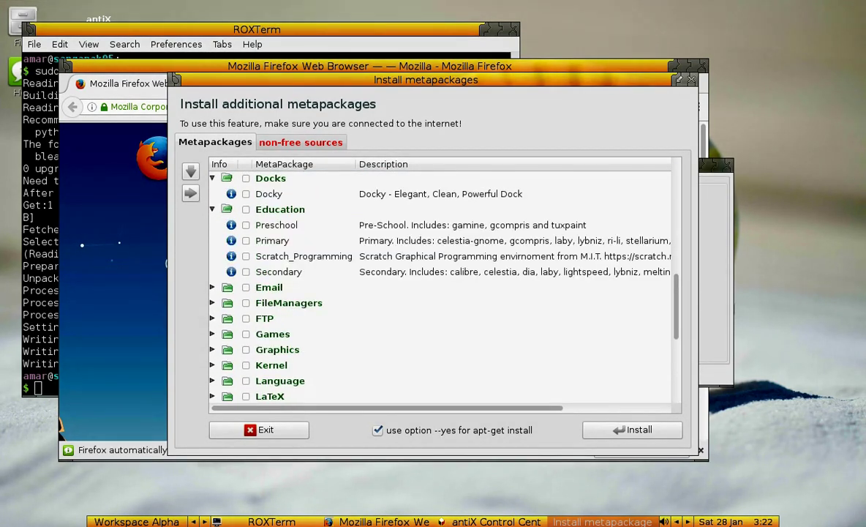
{"action": "left_click", "coordinate": [212, 302]}
{"action": "scroll", "coordinate": [439, 285], "scroll_direction": "down", "scroll_amount": 3}
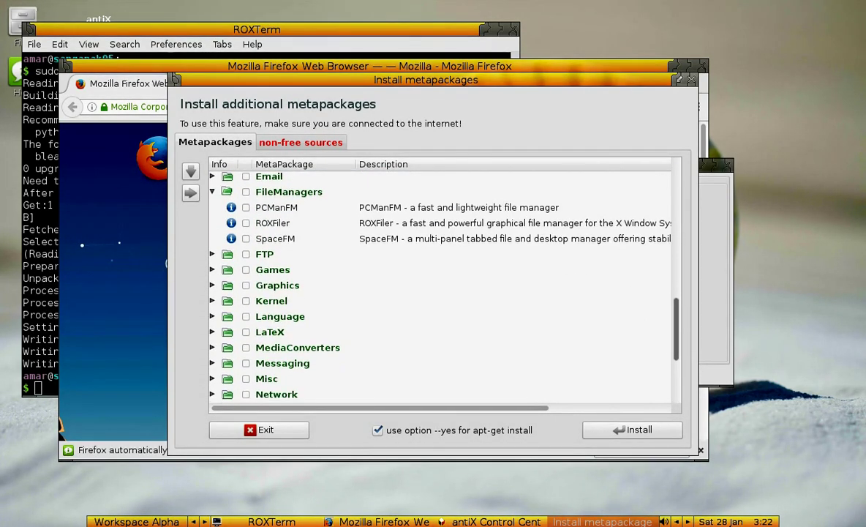
{"action": "left_click", "coordinate": [212, 269]}
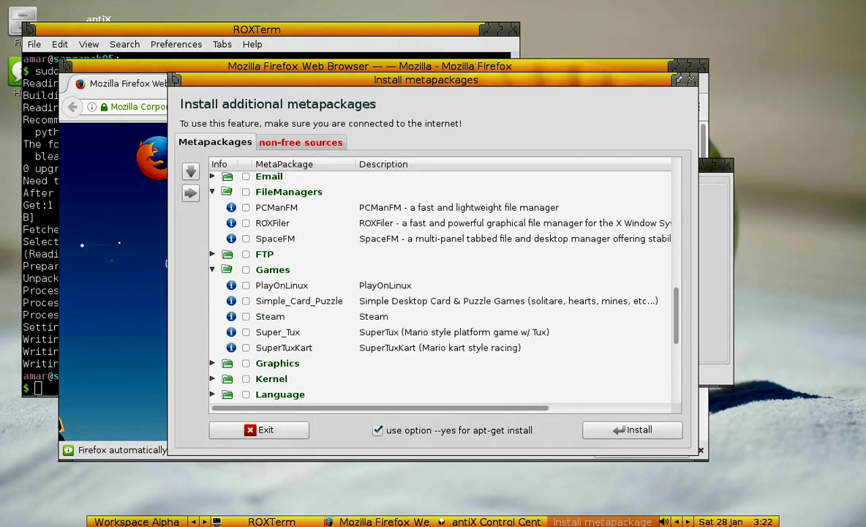
{"action": "left_click", "coordinate": [212, 363]}
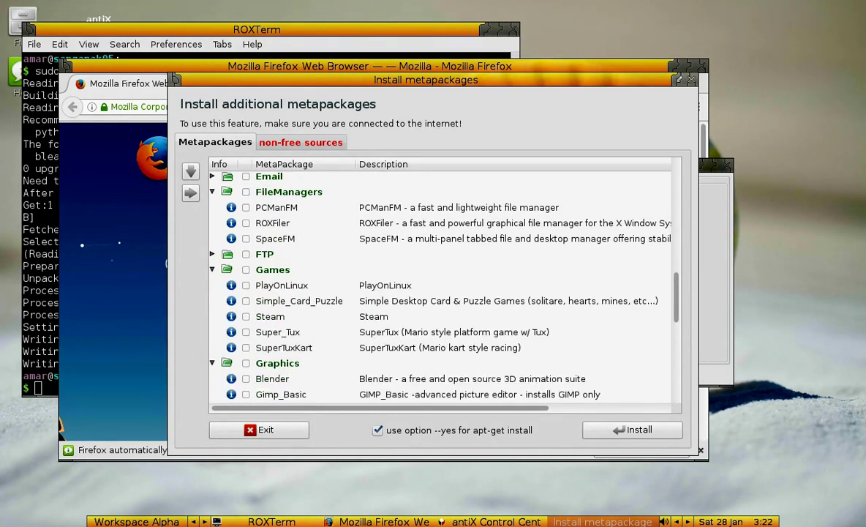
{"action": "scroll", "coordinate": [439, 285], "scroll_direction": "down", "scroll_amount": 5}
{"action": "scroll", "coordinate": [439, 285], "scroll_direction": "down", "scroll_amount": 1}
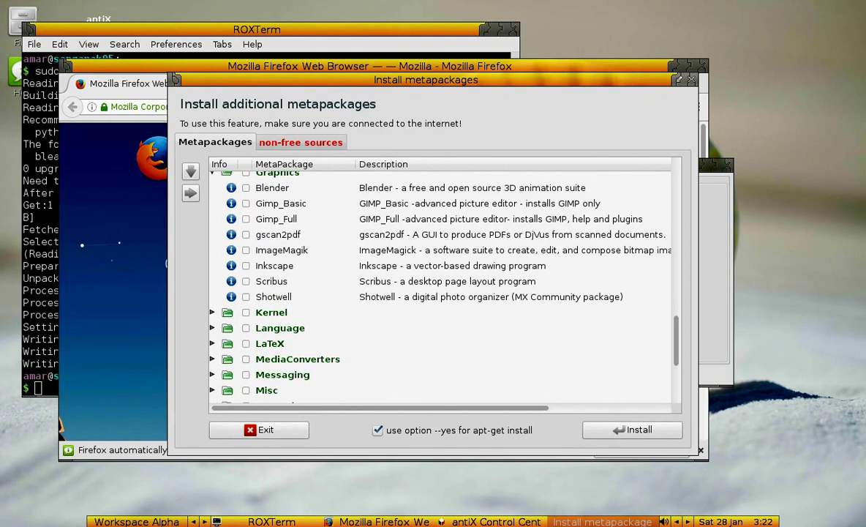
{"action": "scroll", "coordinate": [439, 285], "scroll_direction": "up", "scroll_amount": 5}
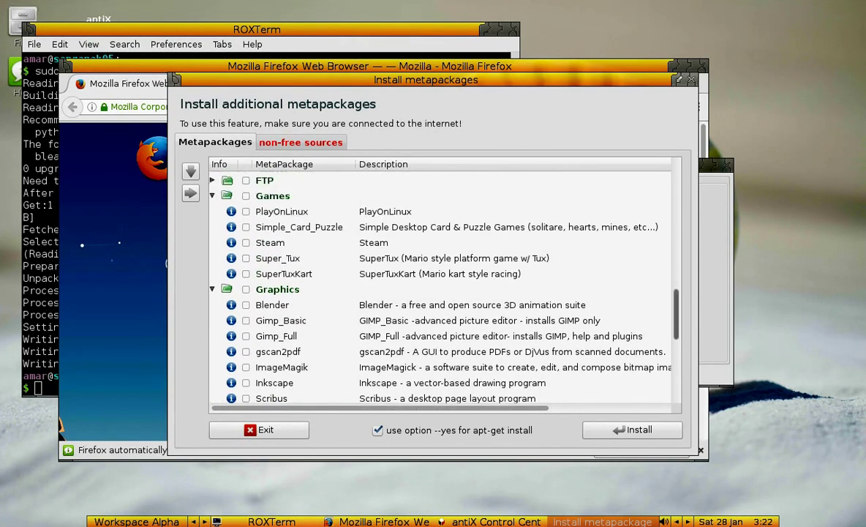
{"action": "left_click", "coordinate": [212, 238]}
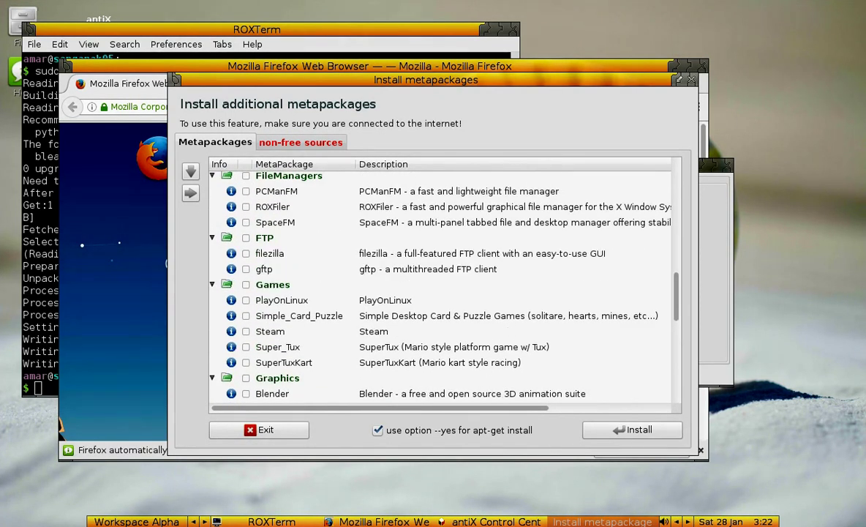
{"action": "scroll", "coordinate": [439, 285], "scroll_direction": "down", "scroll_amount": 7}
{"action": "scroll", "coordinate": [439, 285], "scroll_direction": "down", "scroll_amount": 3}
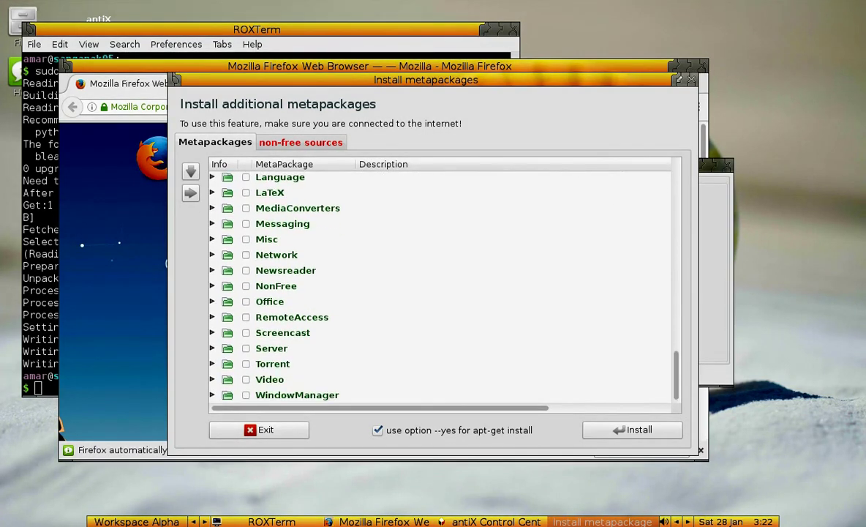
- Tick Dropbox under Network, then browse MediaConverters through RemoteAccess, NonFree and Newsreader
{"action": "left_click", "coordinate": [213, 255]}
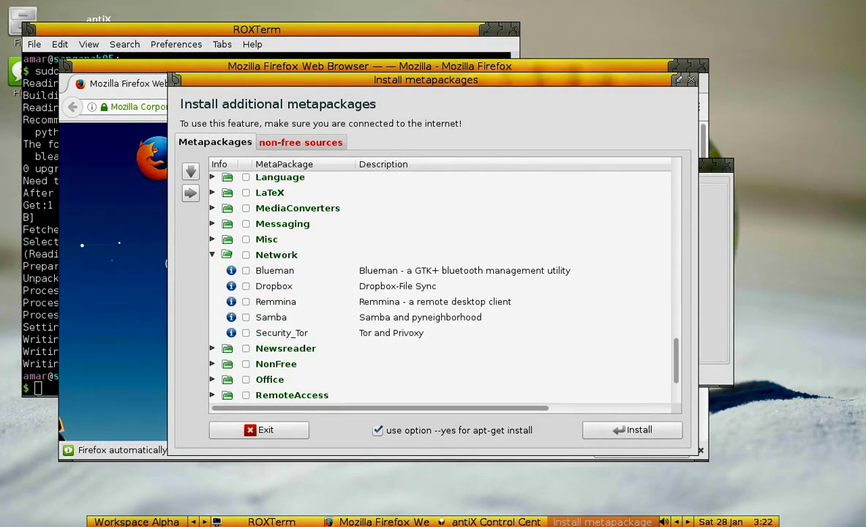
{"action": "left_click", "coordinate": [245, 286]}
{"action": "left_click", "coordinate": [212, 208]}
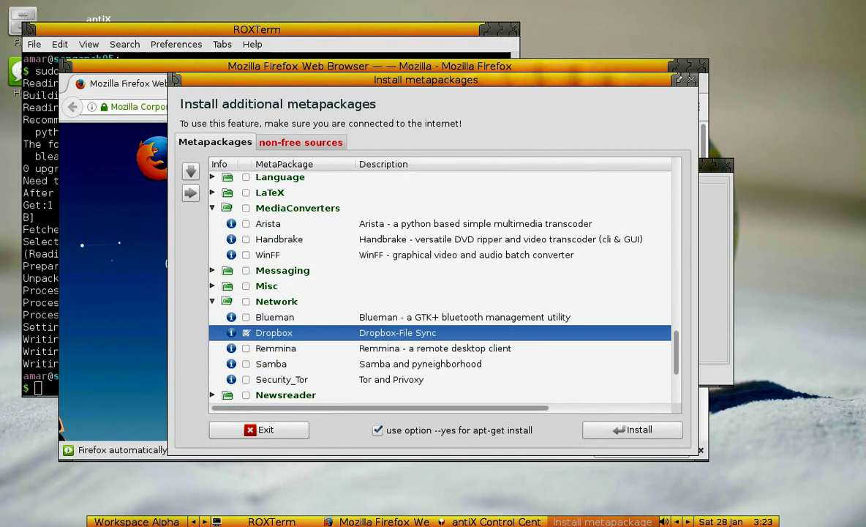
{"action": "left_click", "coordinate": [213, 270]}
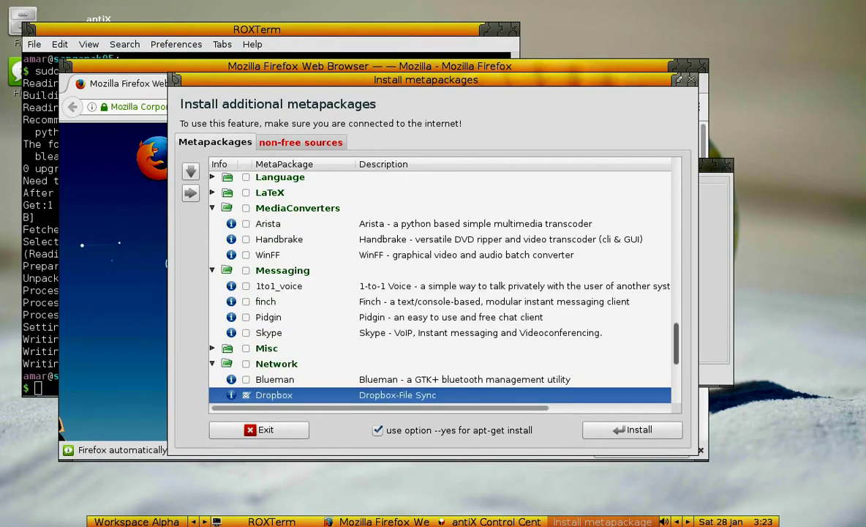
{"action": "scroll", "coordinate": [438, 285], "scroll_direction": "down", "scroll_amount": 3}
{"action": "left_click", "coordinate": [212, 267]}
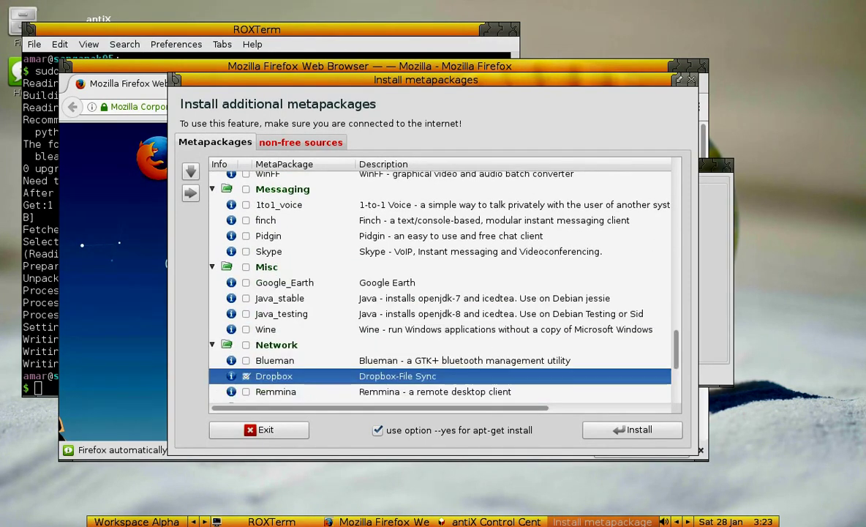
{"action": "scroll", "coordinate": [439, 286], "scroll_direction": "down", "scroll_amount": 5}
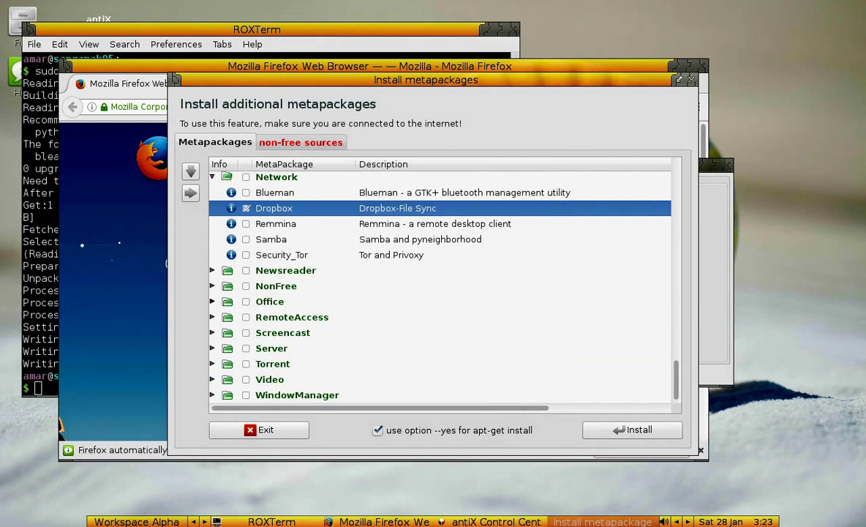
{"action": "left_click", "coordinate": [212, 317]}
{"action": "left_click", "coordinate": [212, 285]}
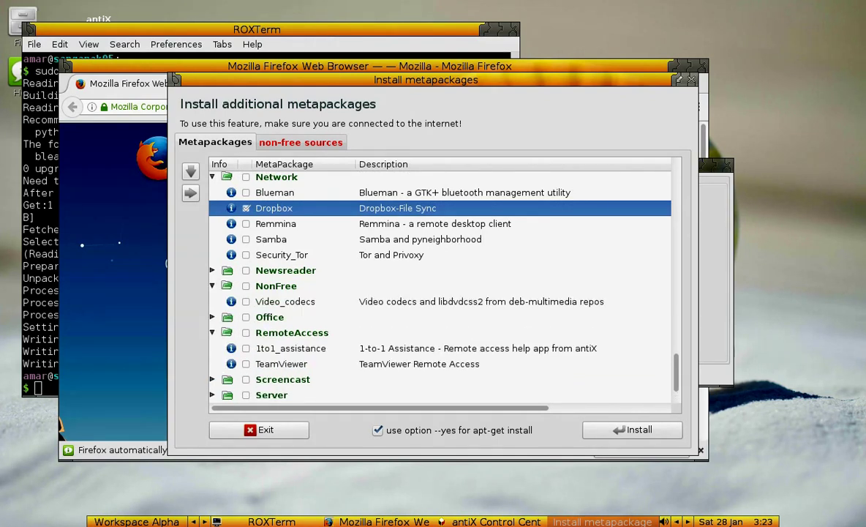
{"action": "left_click", "coordinate": [212, 269]}
{"action": "scroll", "coordinate": [212, 270], "scroll_direction": "down", "scroll_amount": 3}
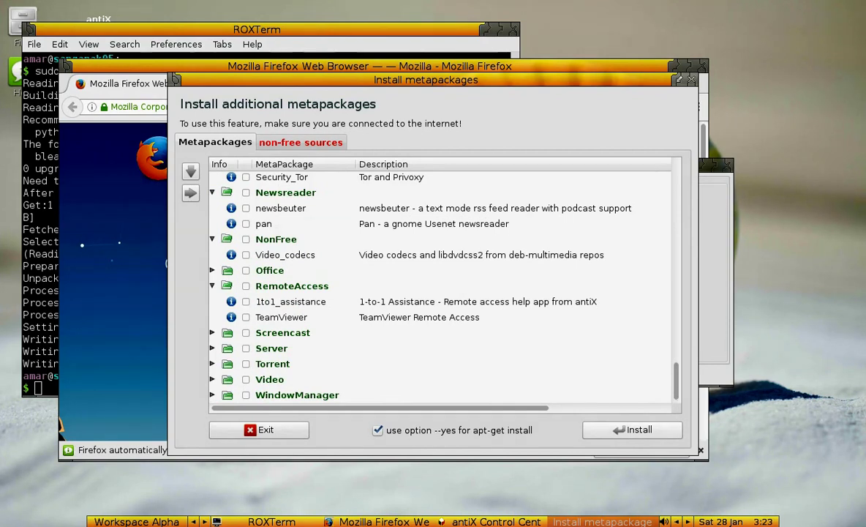
- Start the metapackage install, then review the acpid row in the startup services runlevel table and quit
{"action": "key", "text": "Return"}
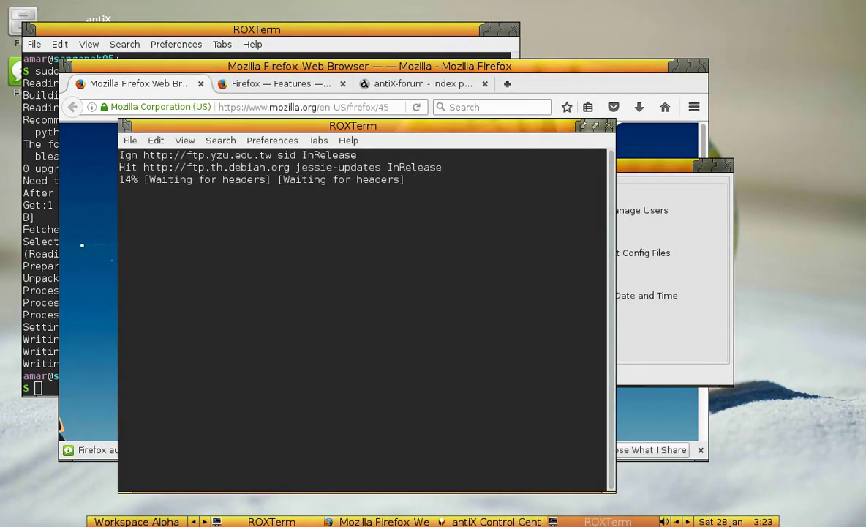
{"action": "left_click", "coordinate": [307, 295]}
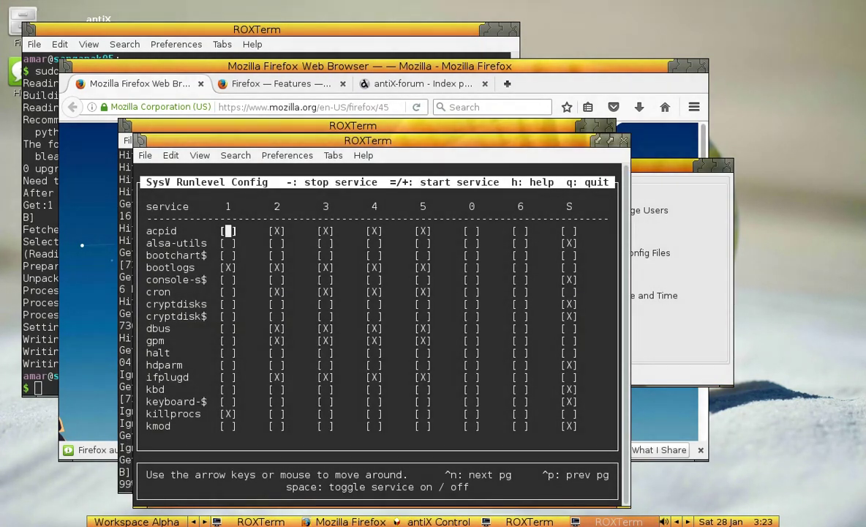
{"action": "key", "text": "Right"}
{"action": "key", "text": "Right"}
{"action": "key", "text": "Right"}
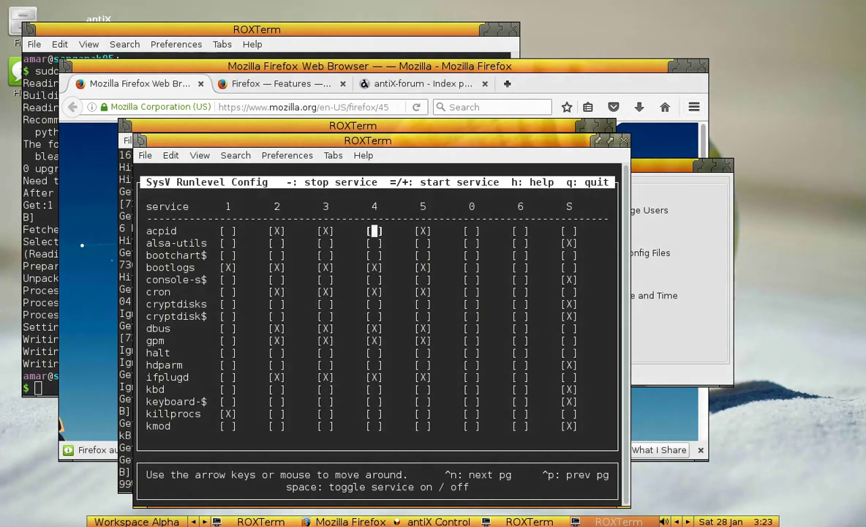
{"action": "key", "text": "q"}
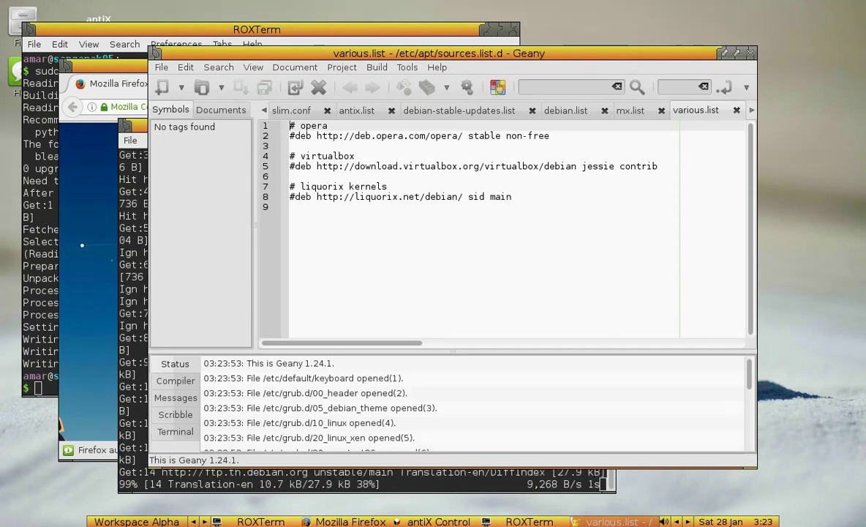
- Close the slim.conf, README, 41_custom and 40_custom files in Geany
{"action": "key", "text": "shift+Up"}
{"action": "key", "text": "shift+Up"}
{"action": "key", "text": "shift+Up"}
{"action": "key", "text": "shift+Up"}
{"action": "key", "text": "shift+Up"}
{"action": "key", "text": "shift+Up"}
{"action": "key", "text": "shift+Up"}
{"action": "key", "text": "shift+Up"}
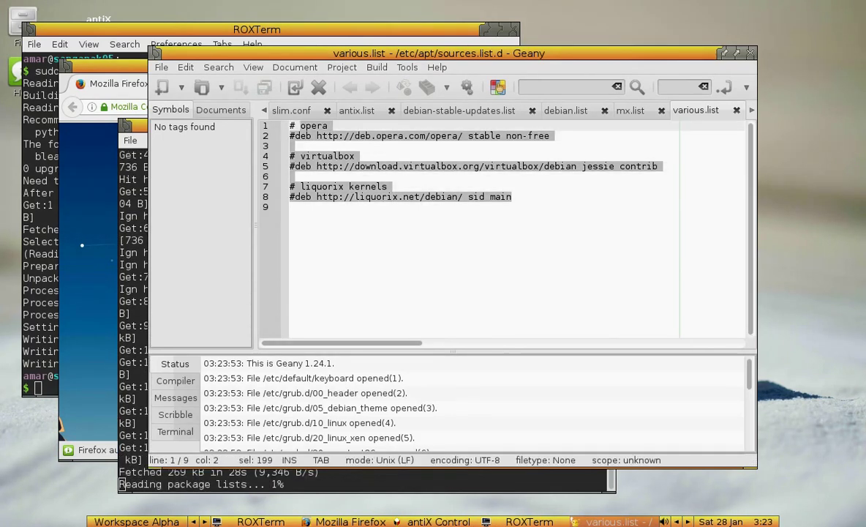
{"action": "key", "text": "Right"}
{"action": "key", "text": "ctrl+Page_Down"}
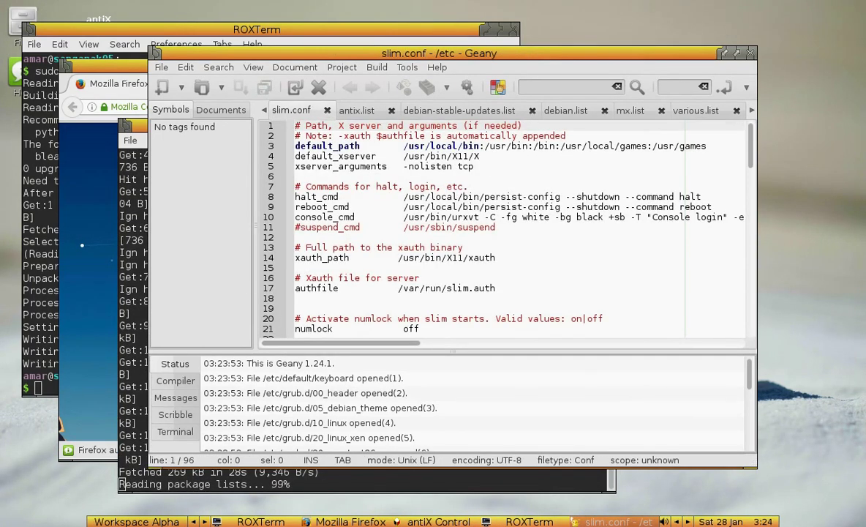
{"action": "left_click", "coordinate": [327, 109]}
{"action": "left_click", "coordinate": [331, 110]}
{"action": "left_click", "coordinate": [333, 110]}
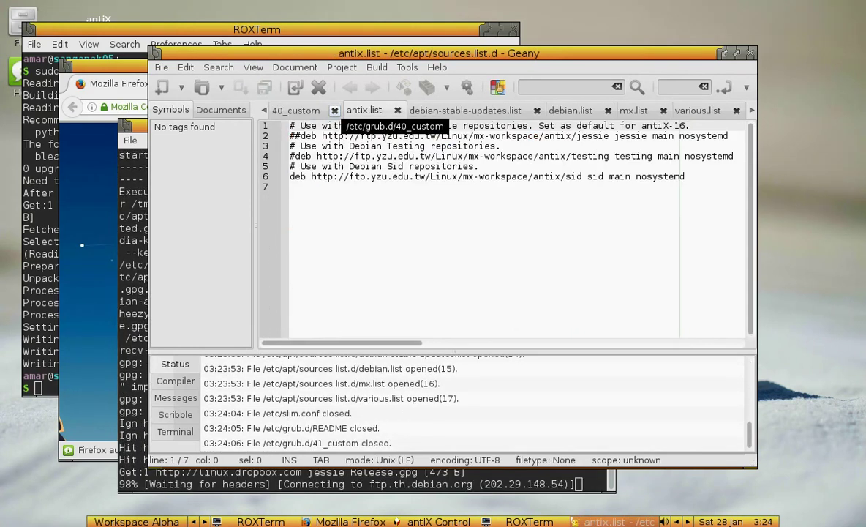
{"action": "left_click", "coordinate": [334, 110]}
- Close the 30_uefi-firmware, 30_os-prober, 20_memtest86+, 20_linux_xen, 10_linux and 05_debian_theme grub scripts
{"action": "left_click", "coordinate": [333, 110]}
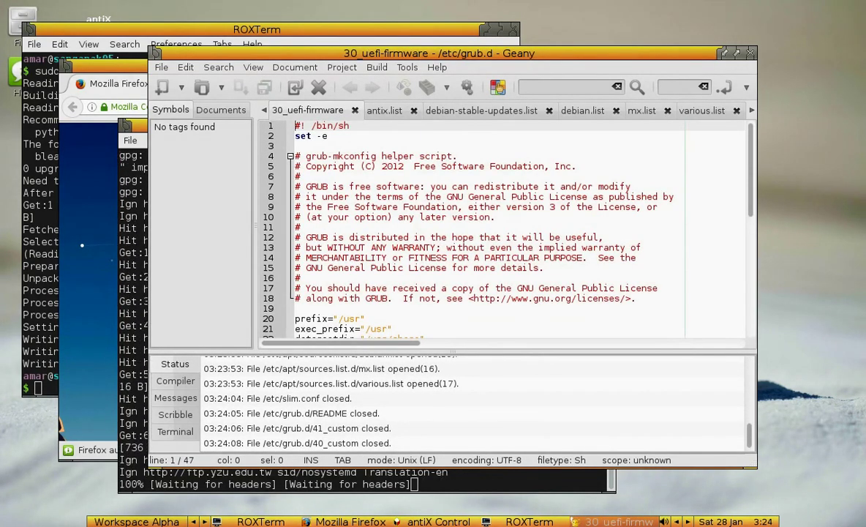
{"action": "left_click", "coordinate": [355, 109]}
{"action": "left_click", "coordinate": [344, 109]}
{"action": "left_click", "coordinate": [346, 110]}
{"action": "left_click", "coordinate": [341, 110]}
{"action": "left_click", "coordinate": [366, 110]}
{"action": "left_click", "coordinate": [373, 110]}
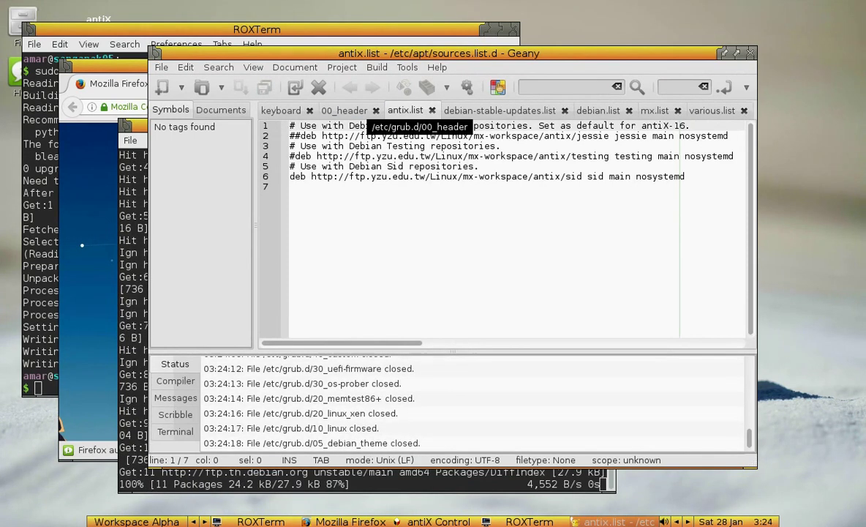
- Close keyboard, various.list, debian.list, mx.list and the remaining files, then quit Geany
{"action": "left_click", "coordinate": [310, 110]}
{"action": "left_click", "coordinate": [684, 110]}
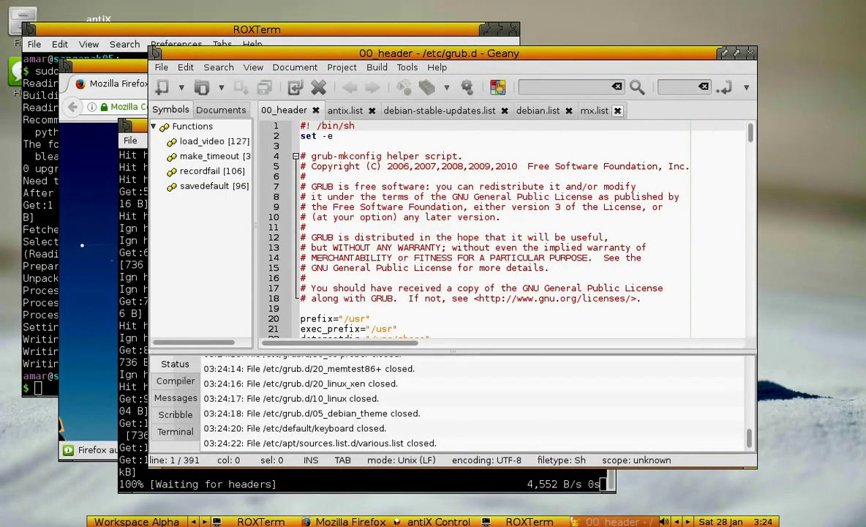
{"action": "left_click", "coordinate": [568, 110]}
{"action": "left_click", "coordinate": [554, 110]}
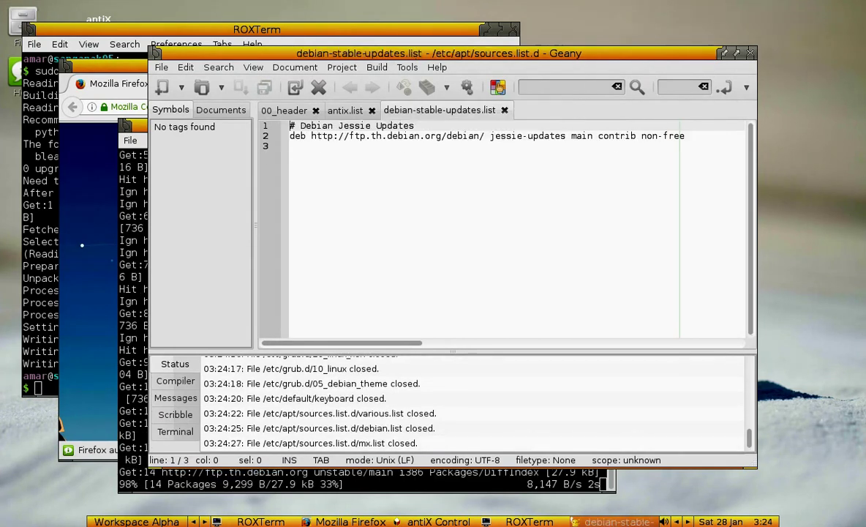
{"action": "key", "text": "ctrl+w"}
{"action": "key", "text": "ctrl+w"}
{"action": "key", "text": "ctrl+w"}
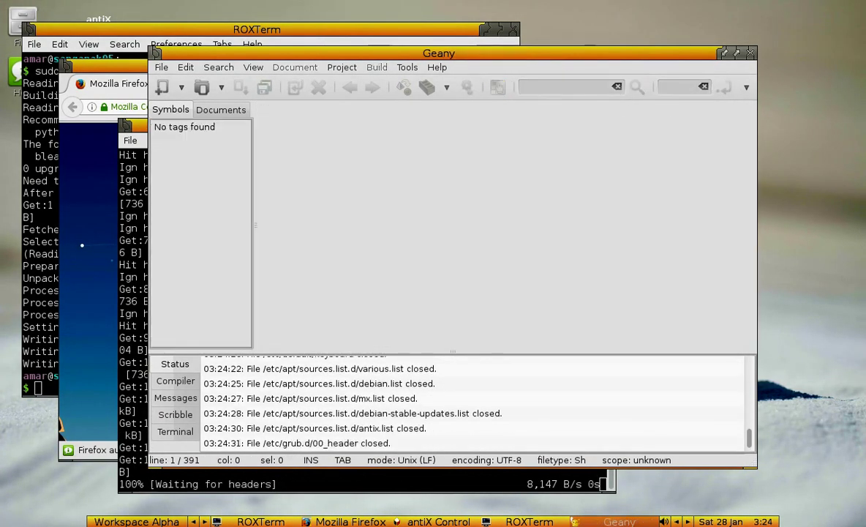
{"action": "key", "text": "ctrl+q"}
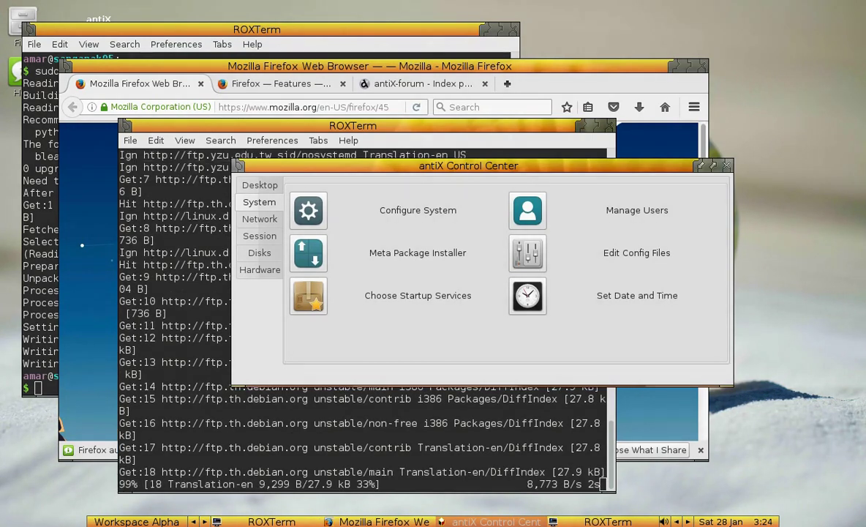
- Launch the Advert Blocker from Control Center's Network tools and get past its introduction
{"action": "left_click", "coordinate": [259, 219]}
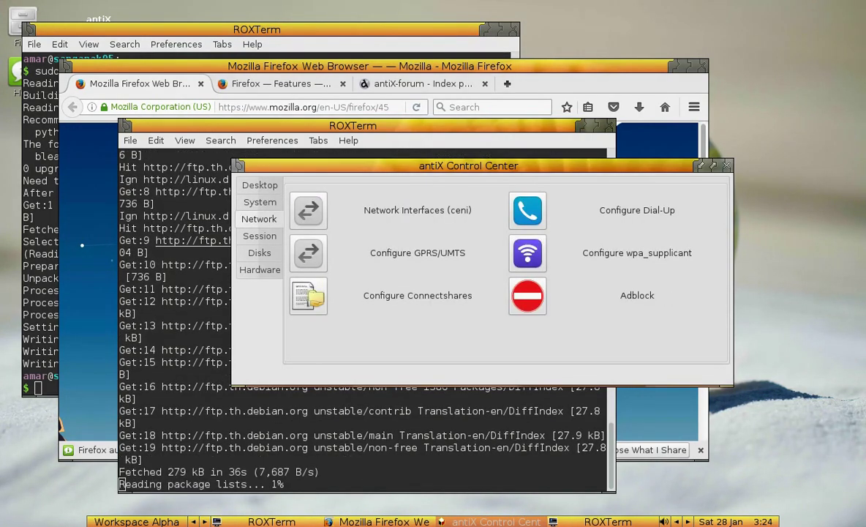
{"action": "left_click", "coordinate": [259, 235]}
{"action": "left_click", "coordinate": [259, 218]}
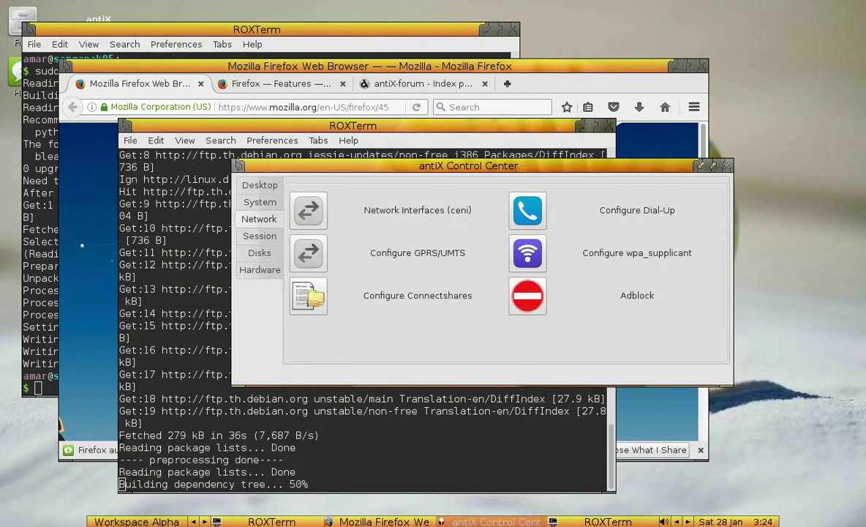
{"action": "left_click", "coordinate": [528, 295]}
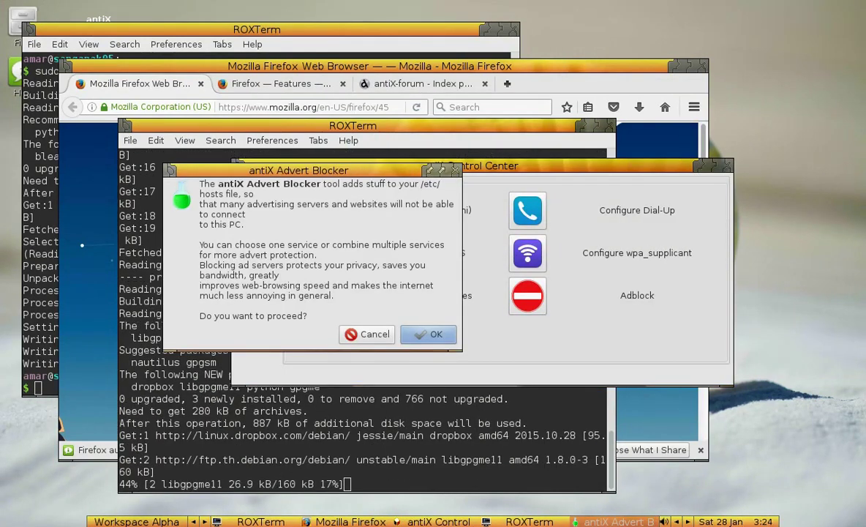
{"action": "key", "text": "Return"}
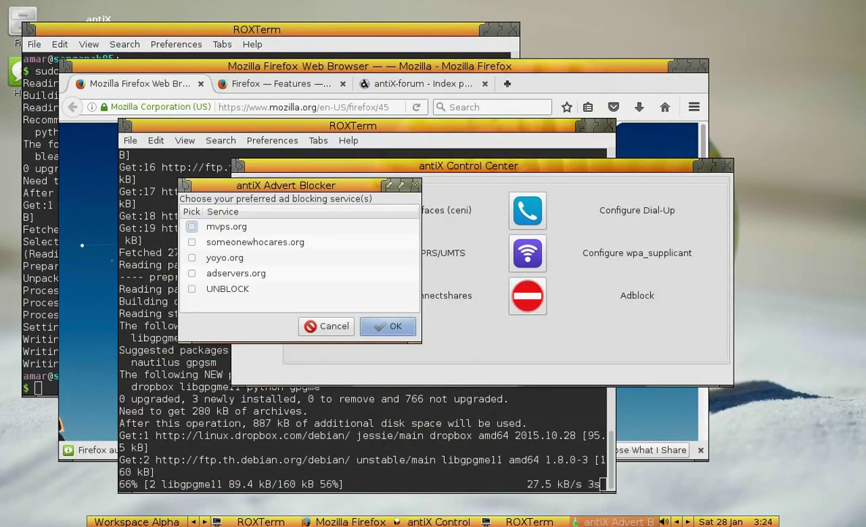
- Tick the someonewhocares.org and mvps.org blocking services and confirm
{"action": "key", "text": "Down"}
{"action": "key", "text": "space"}
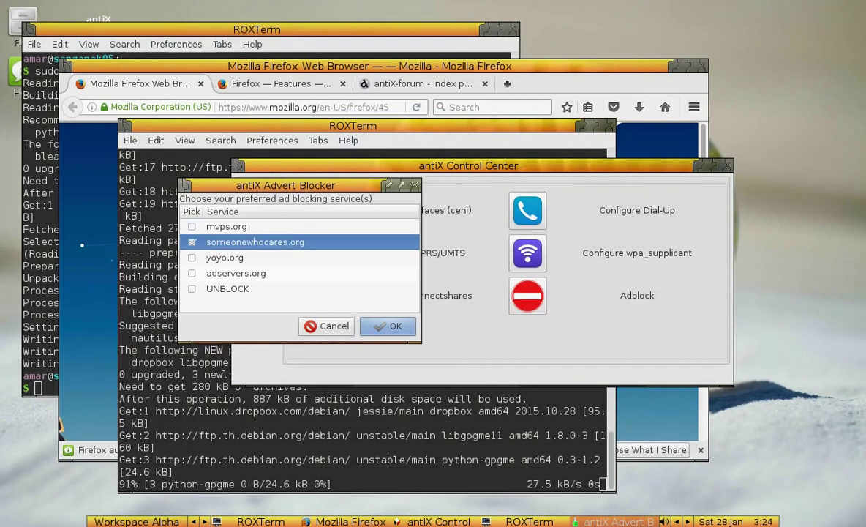
{"action": "key", "text": "Up"}
{"action": "key", "text": "space"}
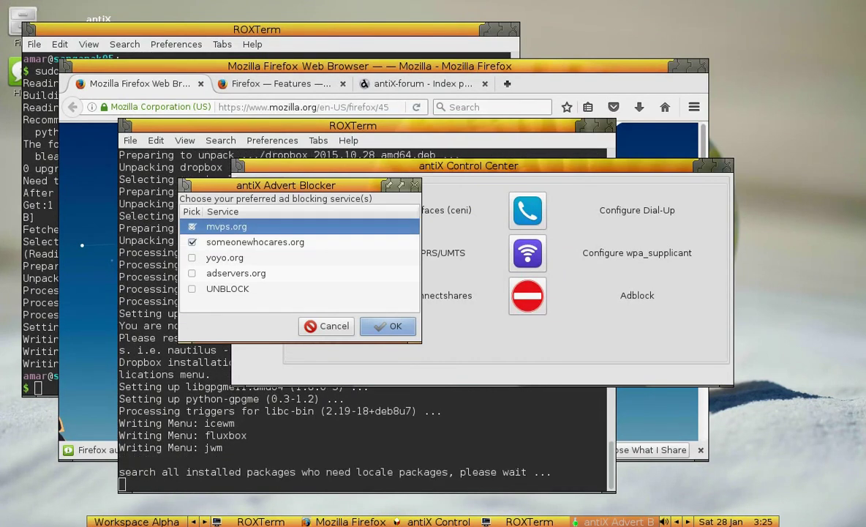
{"action": "key", "text": "Return"}
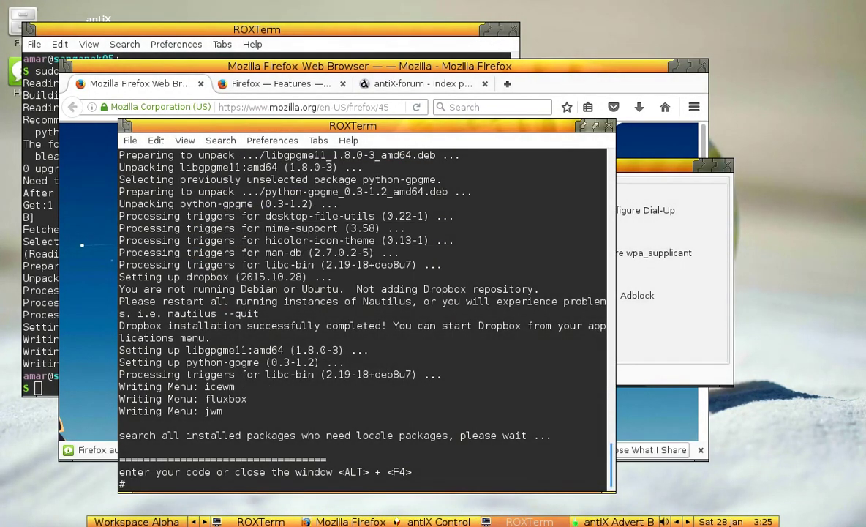
- Dismiss the ad-blocker success message and reposition the ROXTerm terminals and Control Center windows
{"action": "scroll", "coordinate": [363, 307], "scroll_direction": "up", "scroll_amount": 6}
{"action": "left_click_drag", "start_coordinate": [352, 125], "coordinate": [681, 38]}
{"action": "left_click", "coordinate": [418, 292]}
{"action": "left_click_drag", "start_coordinate": [315, 93], "coordinate": [187, 161]}
{"action": "key", "text": "alt+Tab"}
{"action": "key", "text": "alt+Tab"}
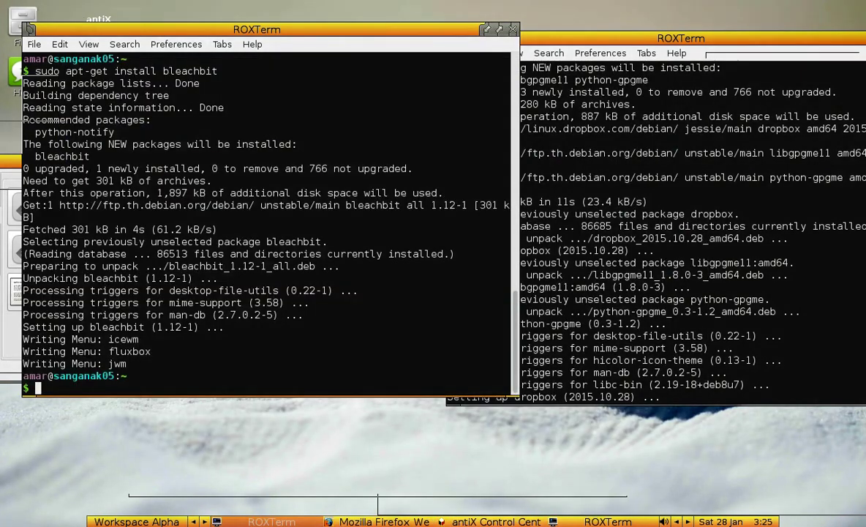
{"action": "key", "text": "alt+Tab"}
{"action": "left_click_drag", "start_coordinate": [187, 107], "coordinate": [249, 115]}
- From the Session tools, preview and cancel the Slim background chooser, then open Set Screen Resolution
{"action": "left_click", "coordinate": [80, 185]}
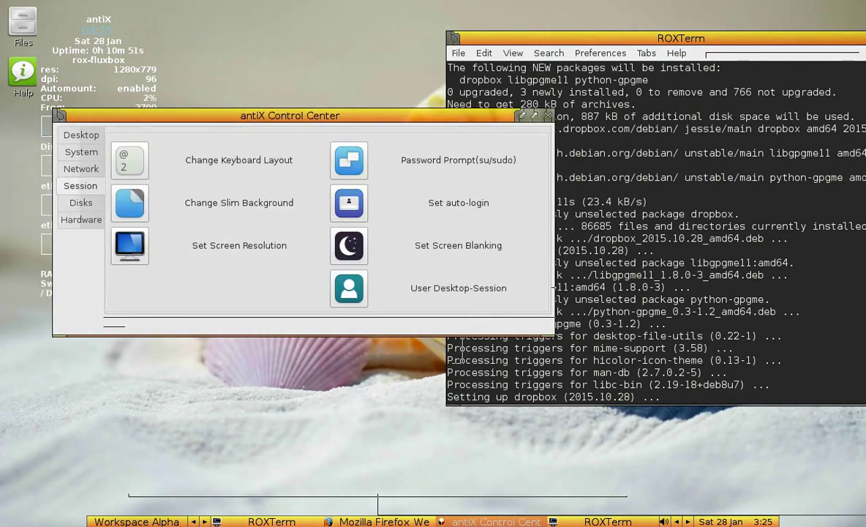
{"action": "left_click", "coordinate": [239, 202]}
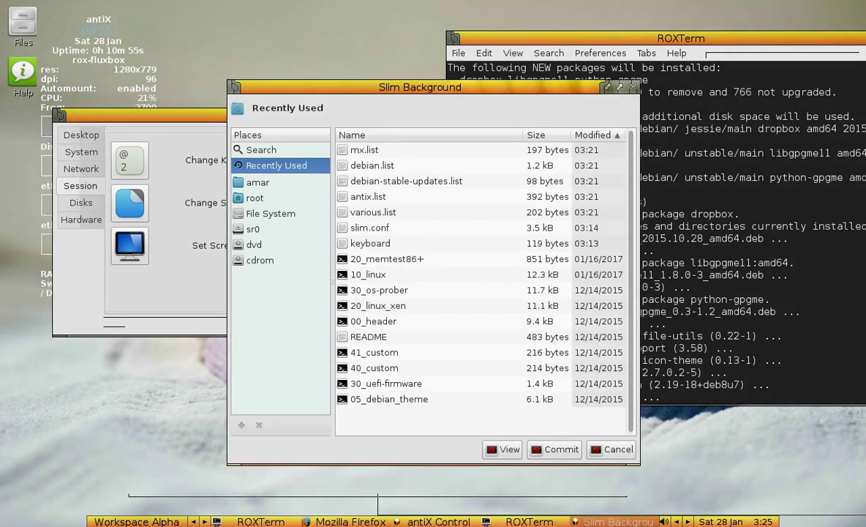
{"action": "left_click", "coordinate": [377, 305]}
{"action": "left_click", "coordinate": [613, 449]}
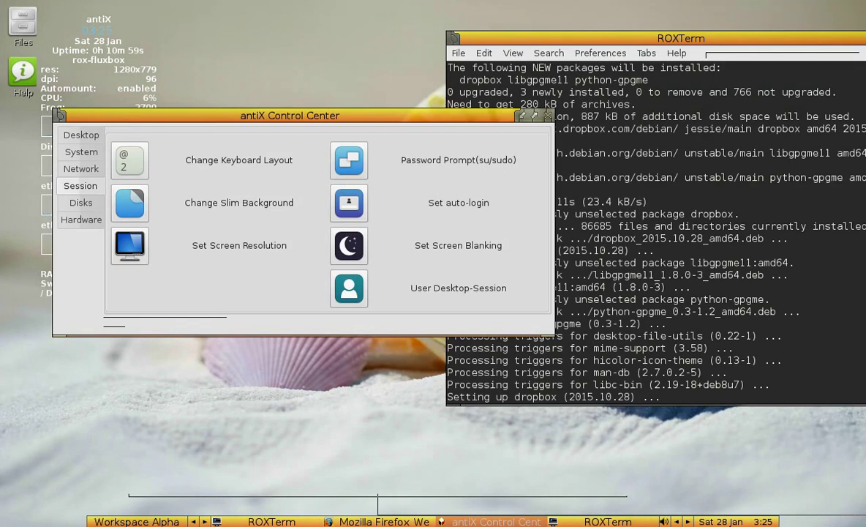
{"action": "left_click", "coordinate": [220, 245]}
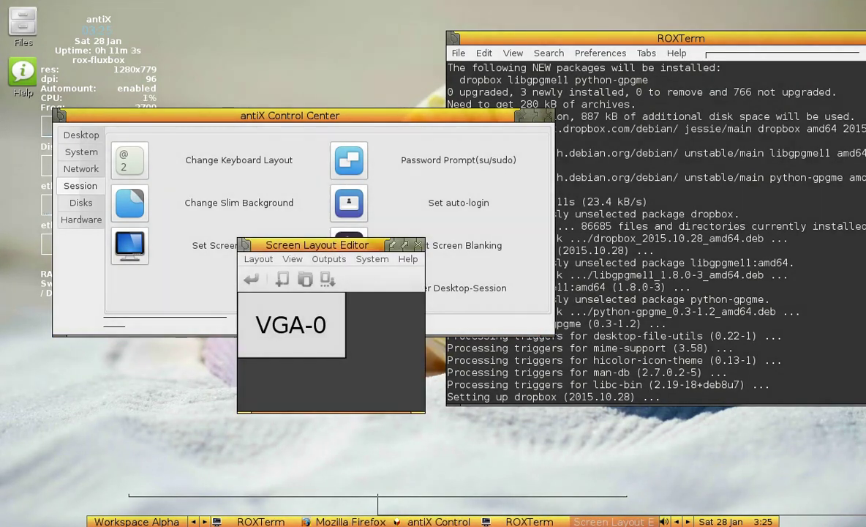